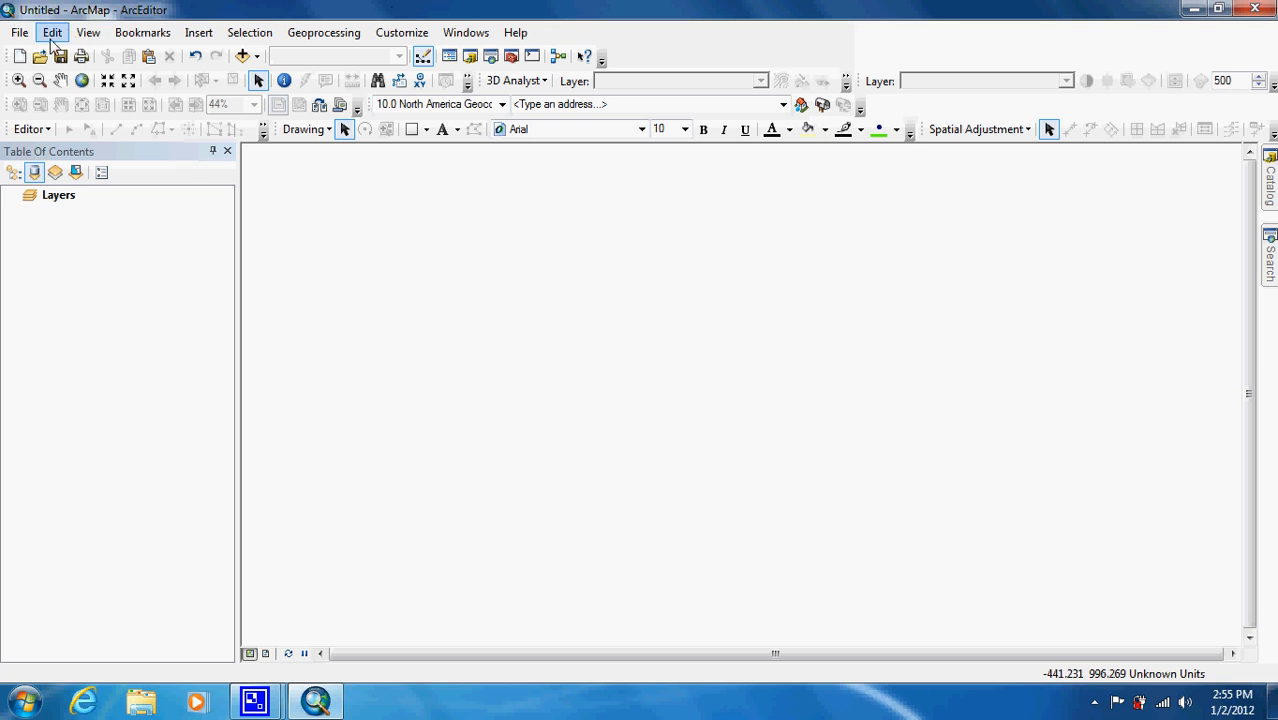
Step: Open the Tutorial 5-3 map document from the Maps folder without saving changes to the untitled map
{"action": "left_click", "coordinate": [41, 56]}
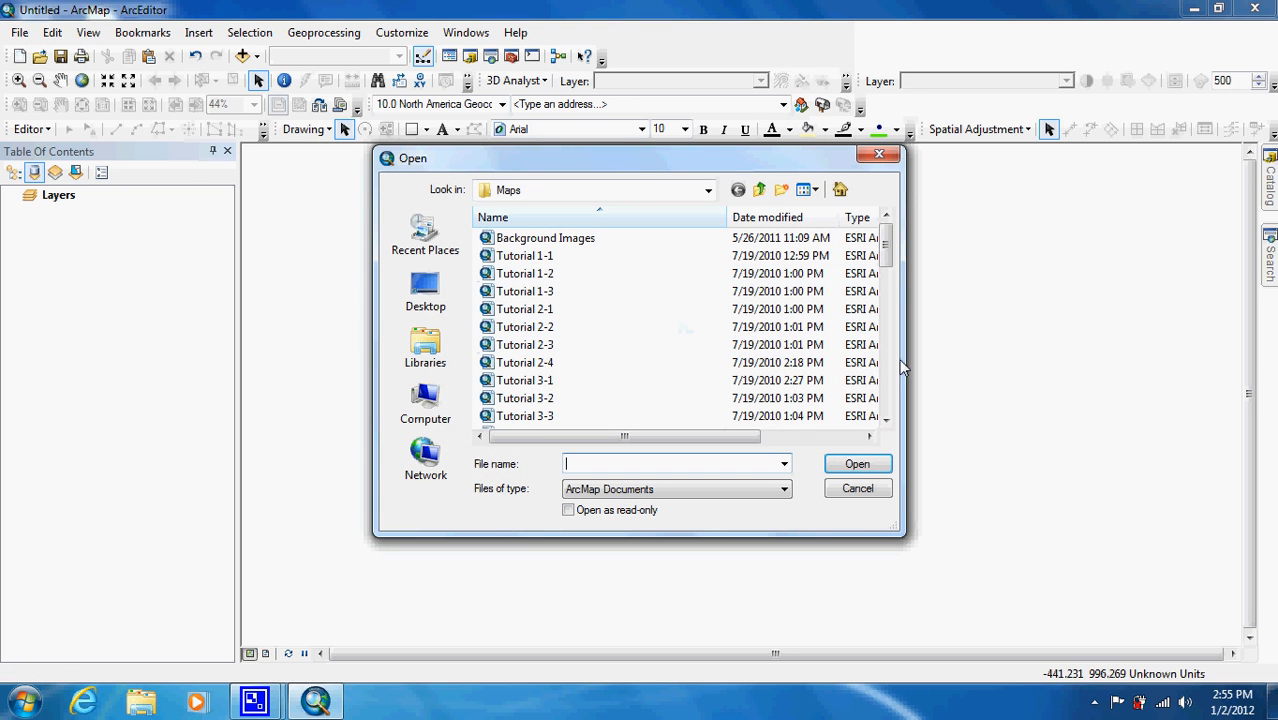
{"action": "scroll", "coordinate": [670, 300], "scroll_direction": "down", "scroll_amount": 5}
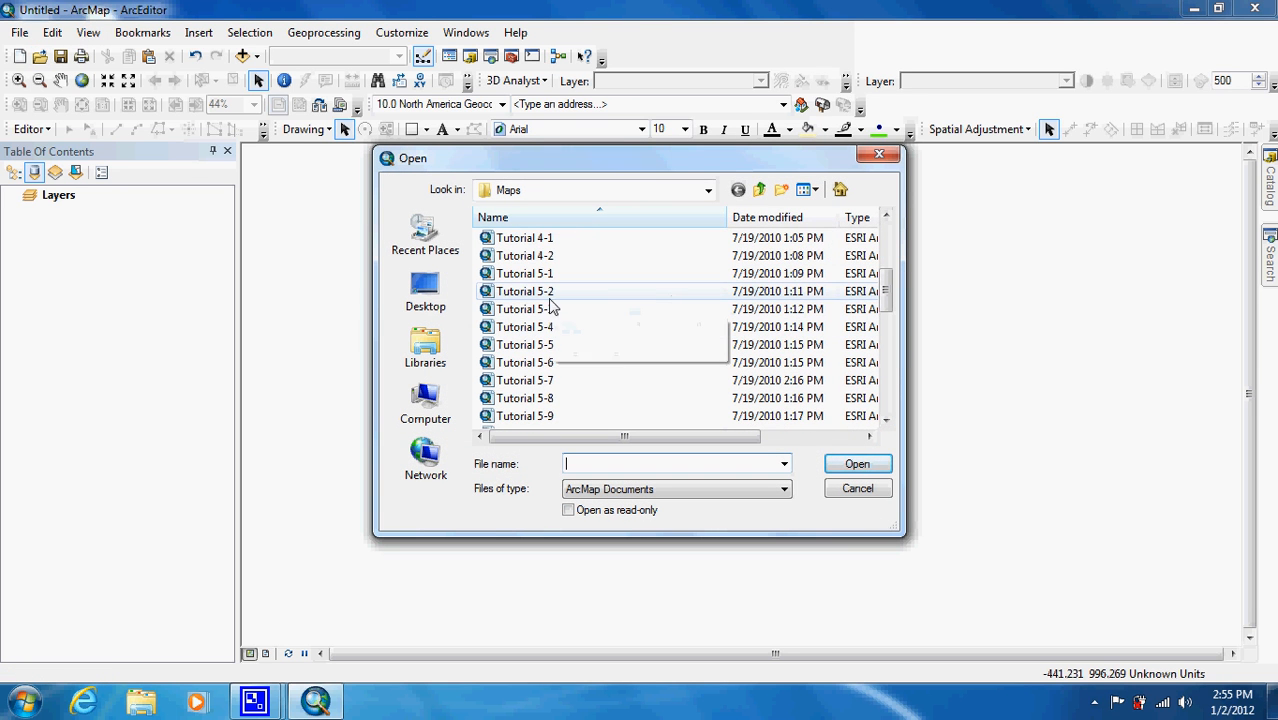
{"action": "left_click", "coordinate": [537, 309]}
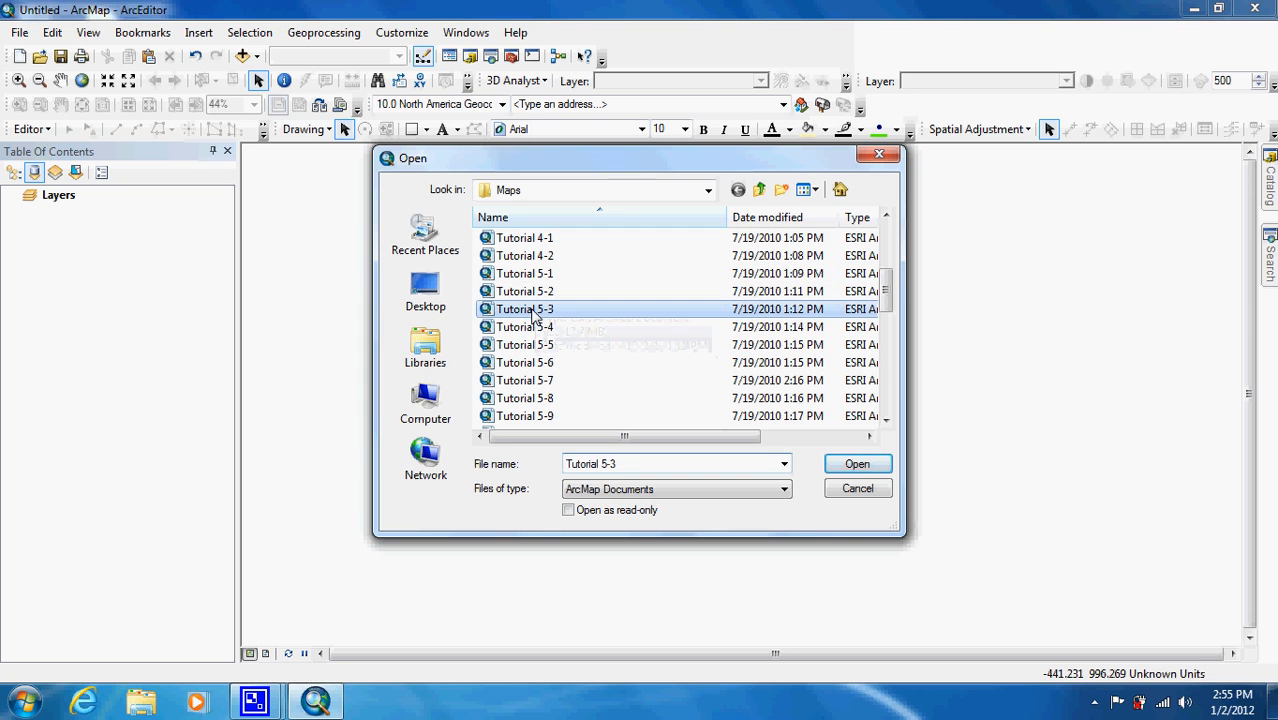
{"action": "left_click", "coordinate": [842, 466]}
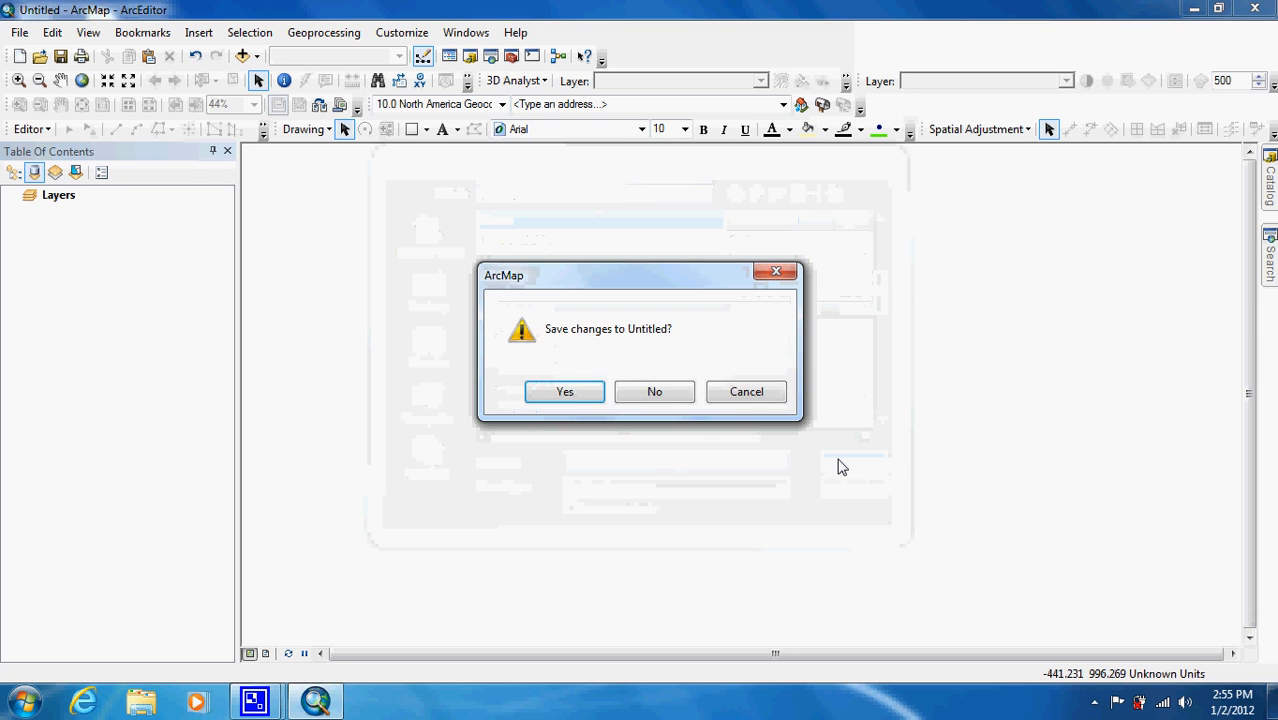
{"action": "left_click", "coordinate": [654, 392]}
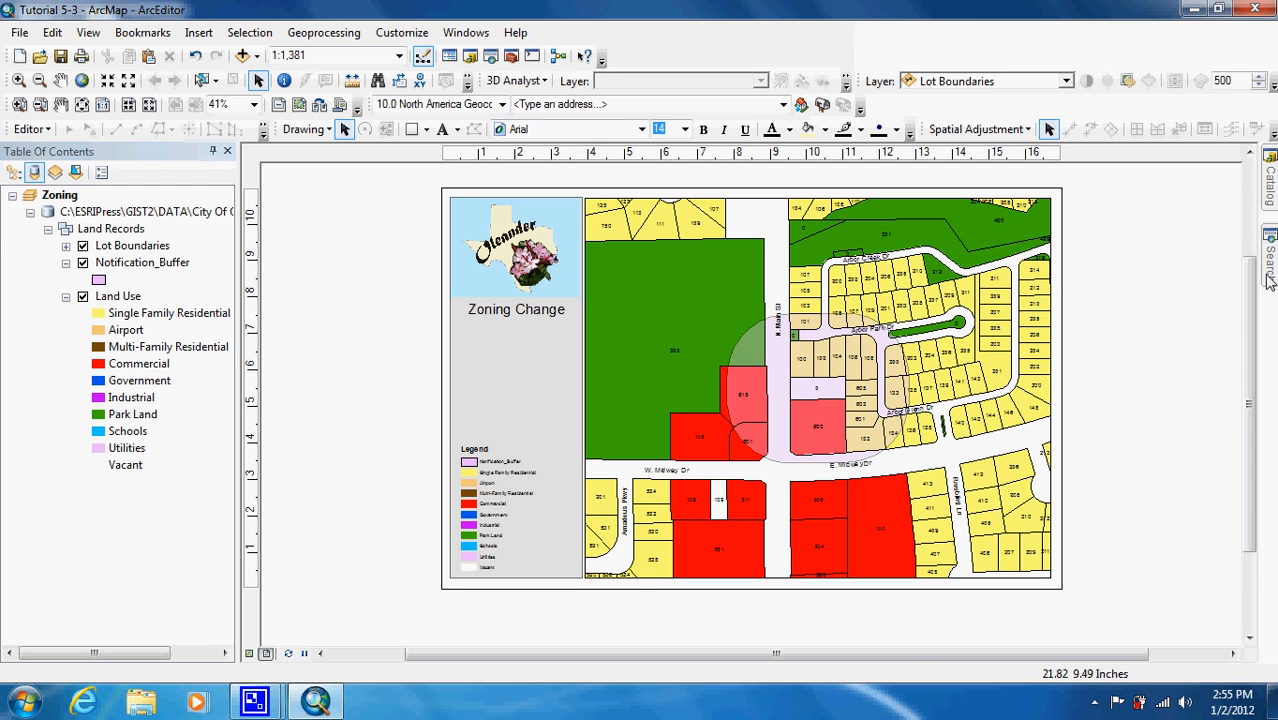
Step: Start the Intersect geoprocessing tool and add Land Use and Notification_Buffer as its input features
{"action": "mouse_move", "coordinate": [1268, 280]}
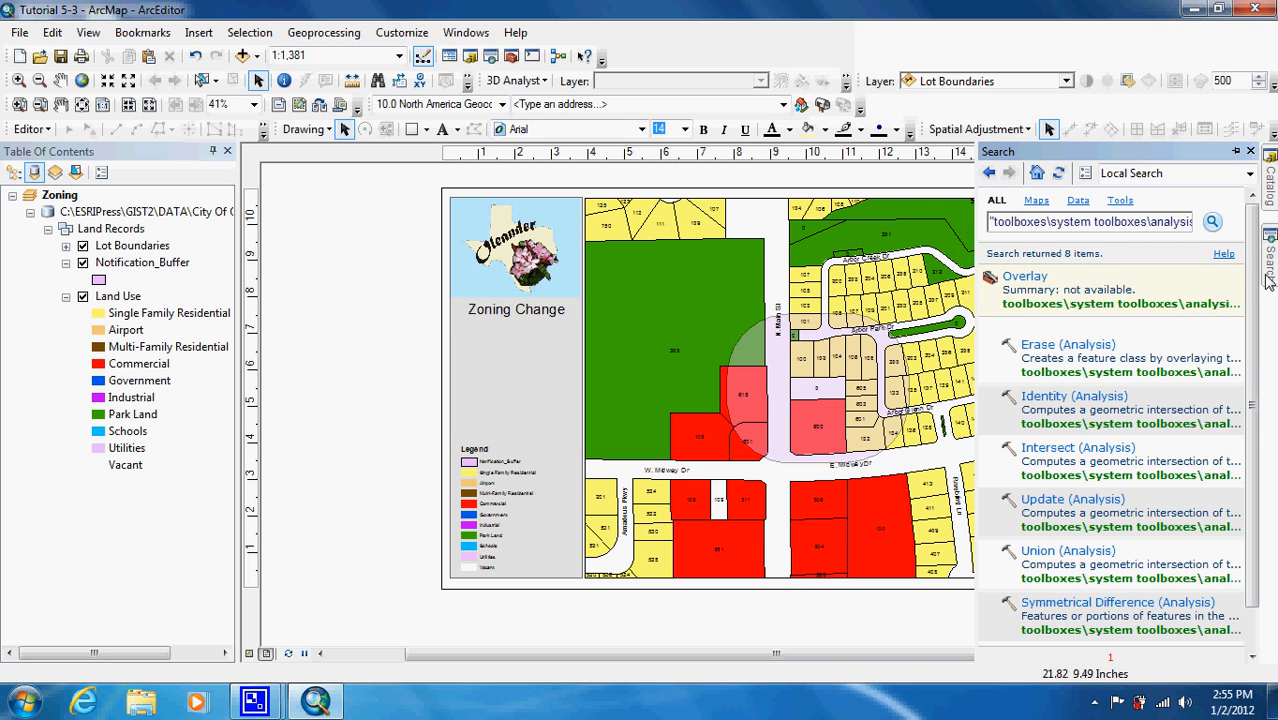
{"action": "left_click", "coordinate": [323, 32]}
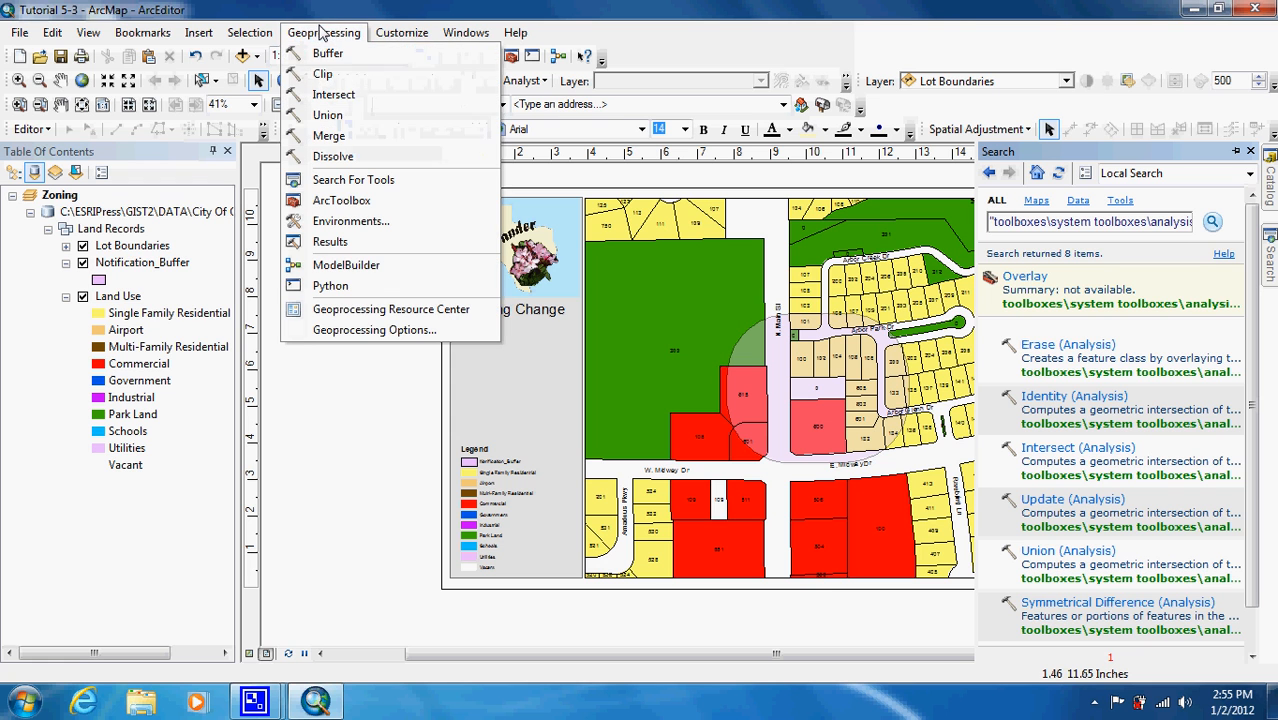
{"action": "left_click", "coordinate": [334, 95]}
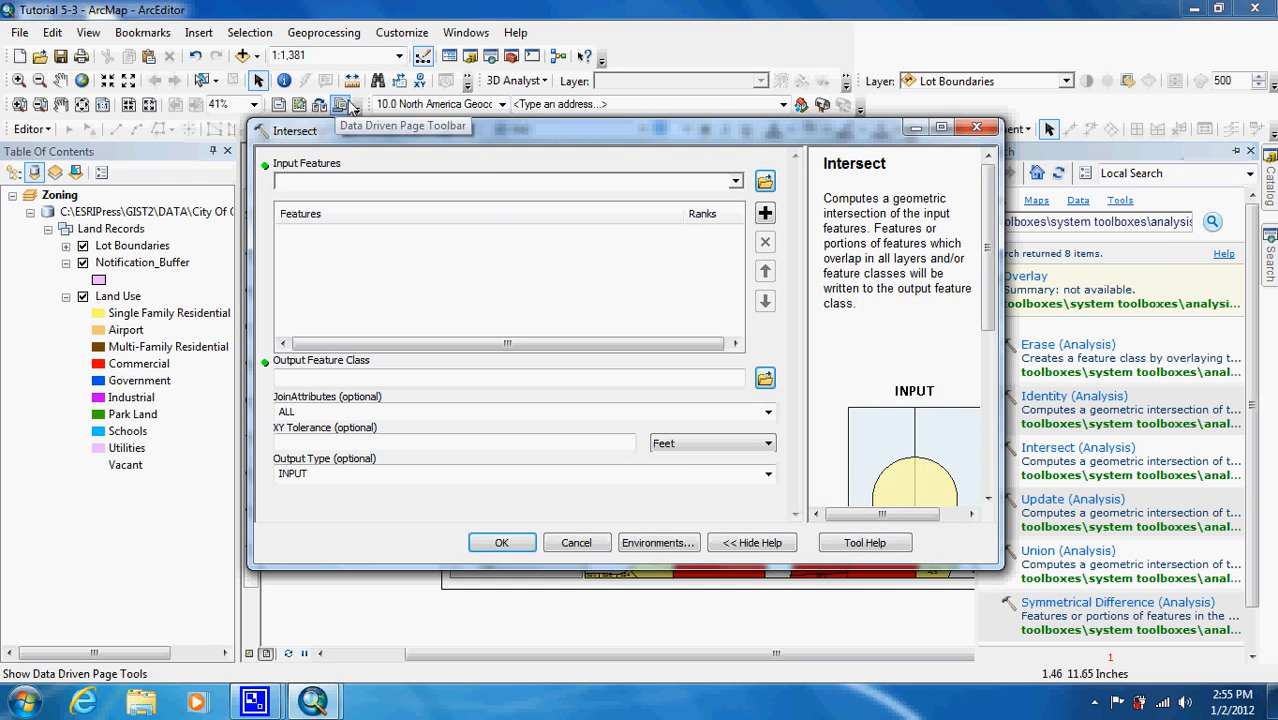
{"action": "left_click", "coordinate": [736, 185]}
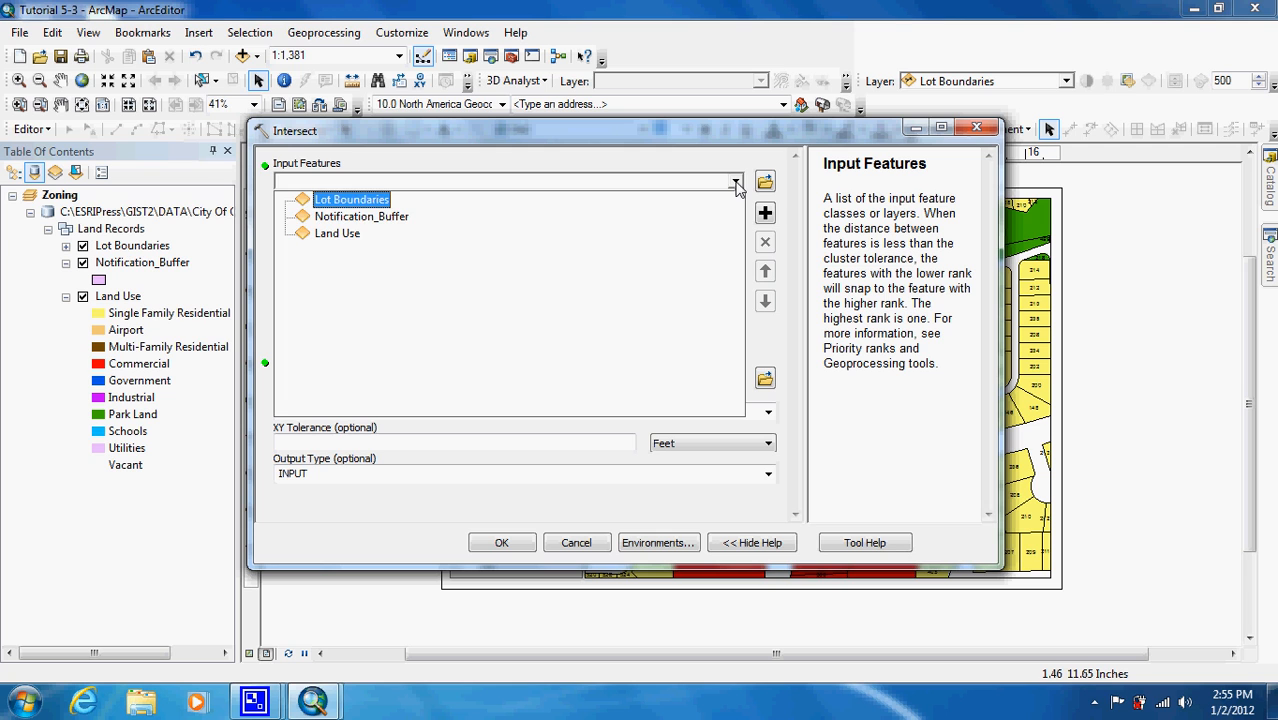
{"action": "left_click", "coordinate": [688, 238]}
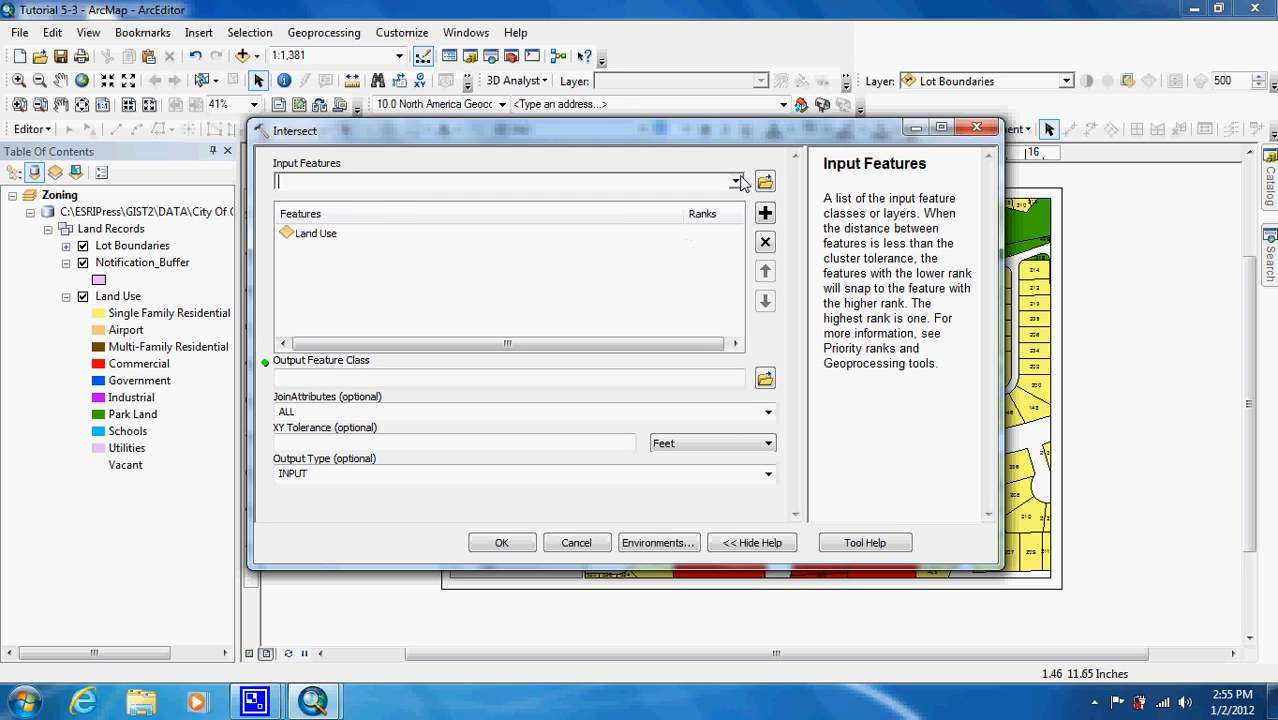
{"action": "left_click", "coordinate": [736, 181]}
{"action": "left_click", "coordinate": [688, 214]}
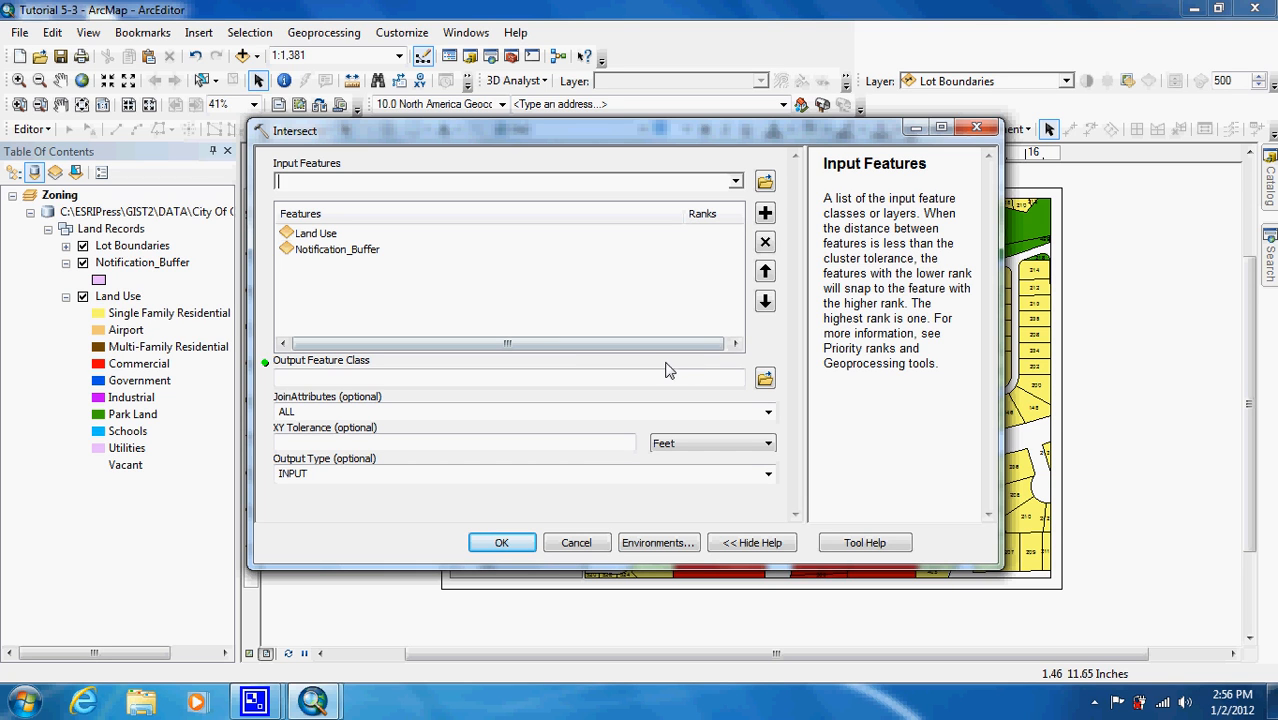
Step: Set the intersect output feature class to ZC1LU in LandUseReport.mdb and run the tool
{"action": "left_click", "coordinate": [760, 381]}
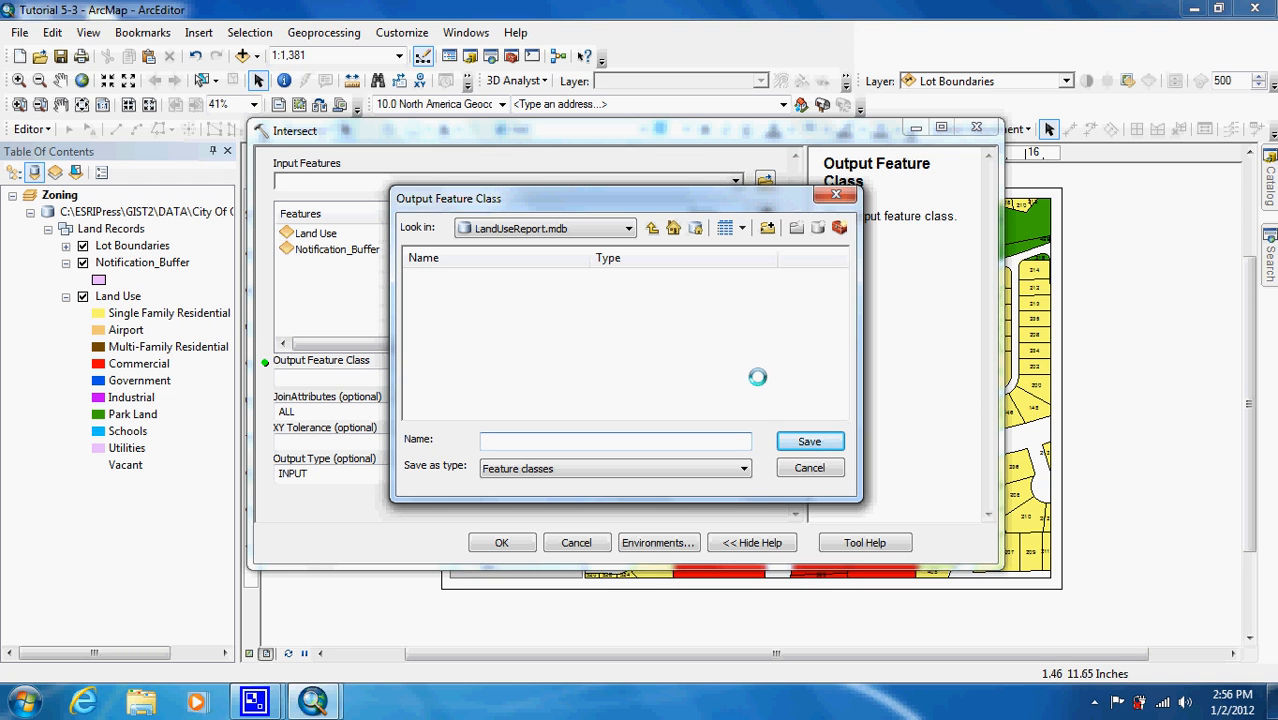
{"action": "type", "text": "ZC1LU"}
{"action": "left_click", "coordinate": [809, 442]}
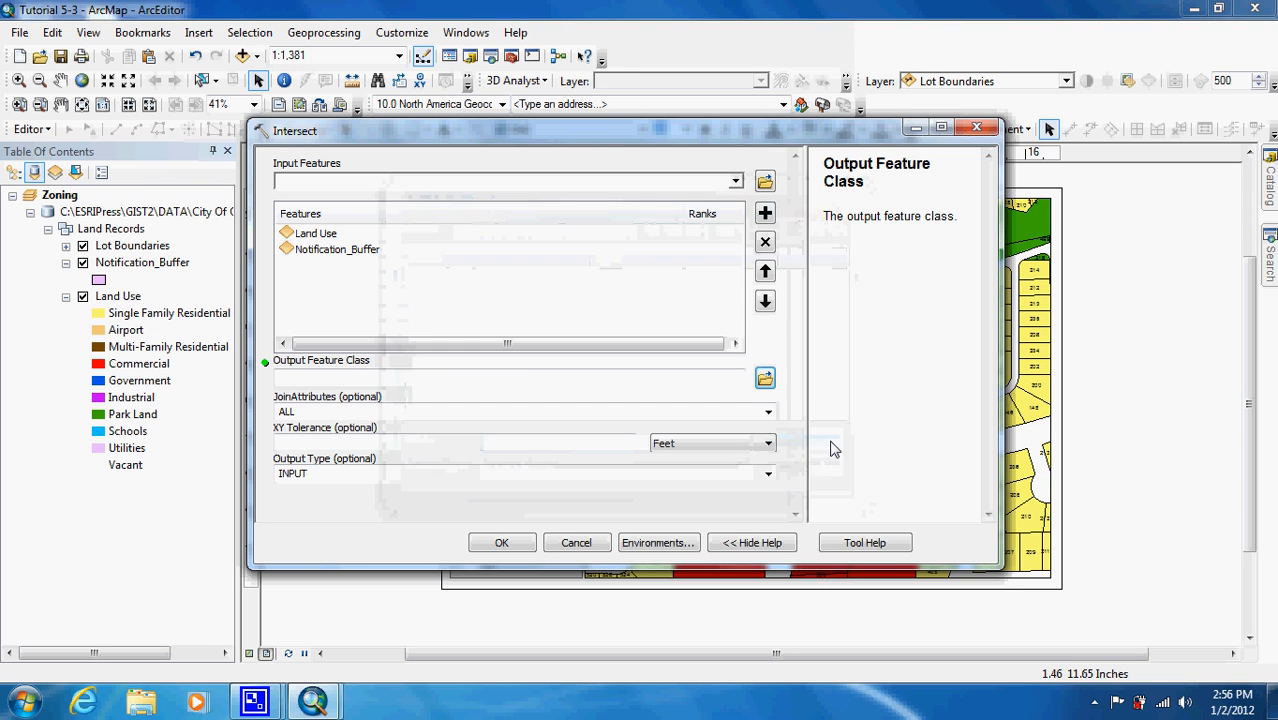
{"action": "left_click", "coordinate": [508, 545]}
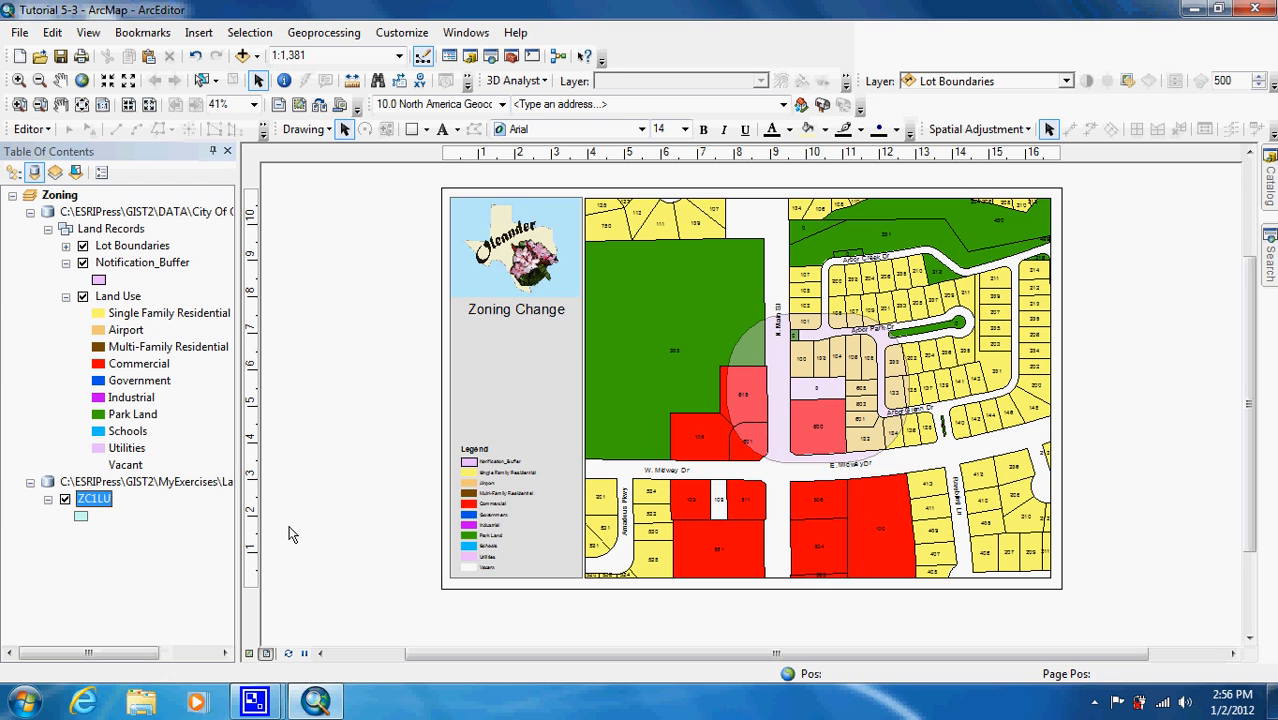
Step: Review the ZC1LU layer's attribute table, including the parcels' UseCode values, and close it
{"action": "right_click", "coordinate": [96, 505]}
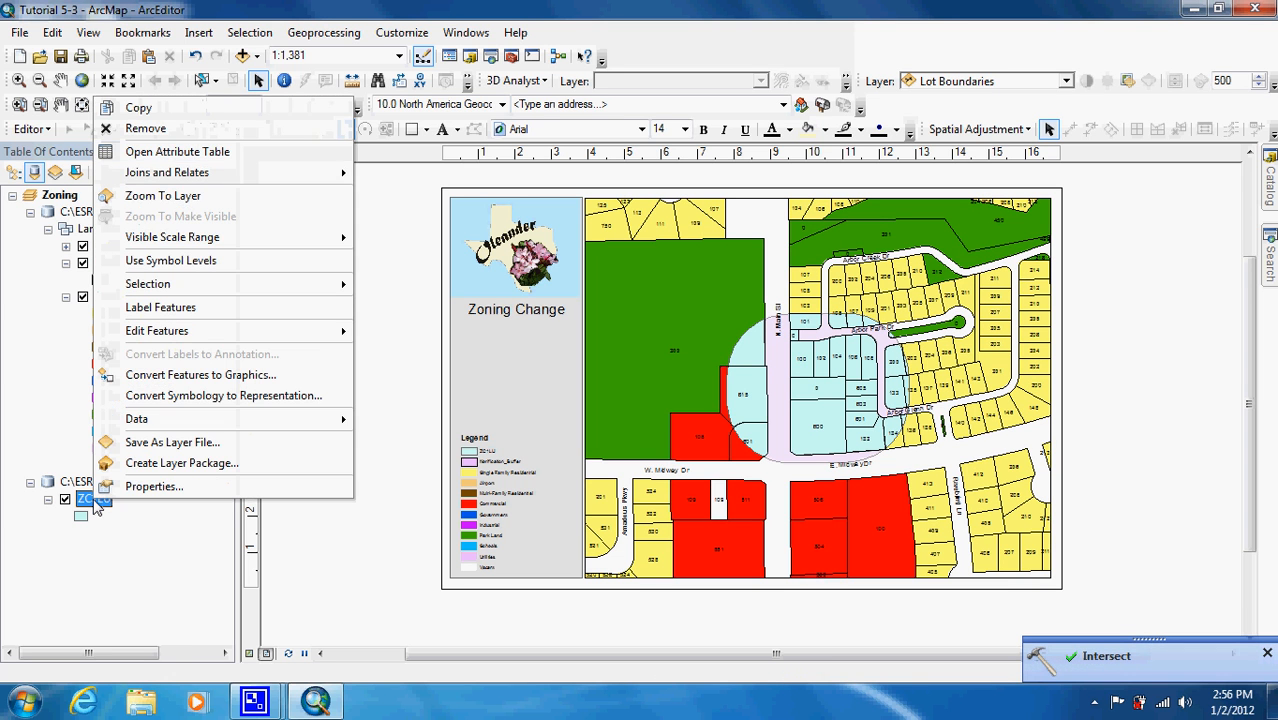
{"action": "left_click", "coordinate": [222, 155]}
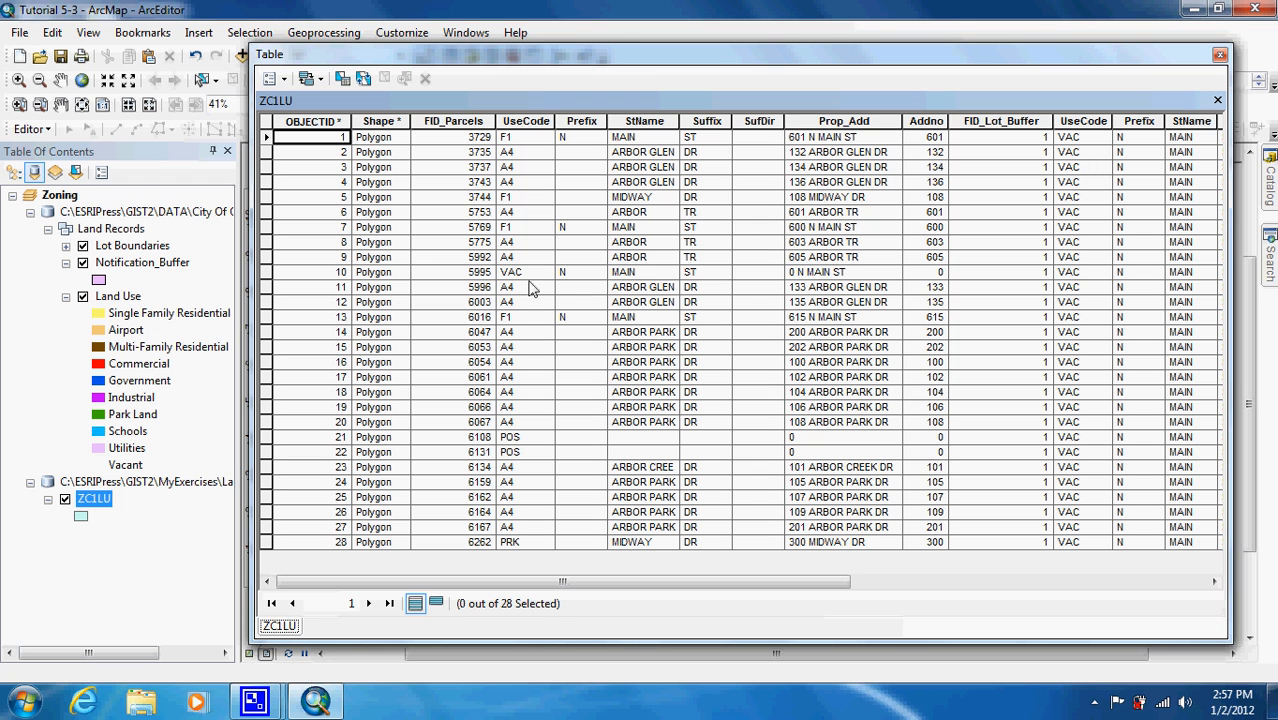
{"action": "left_click", "coordinate": [1219, 54]}
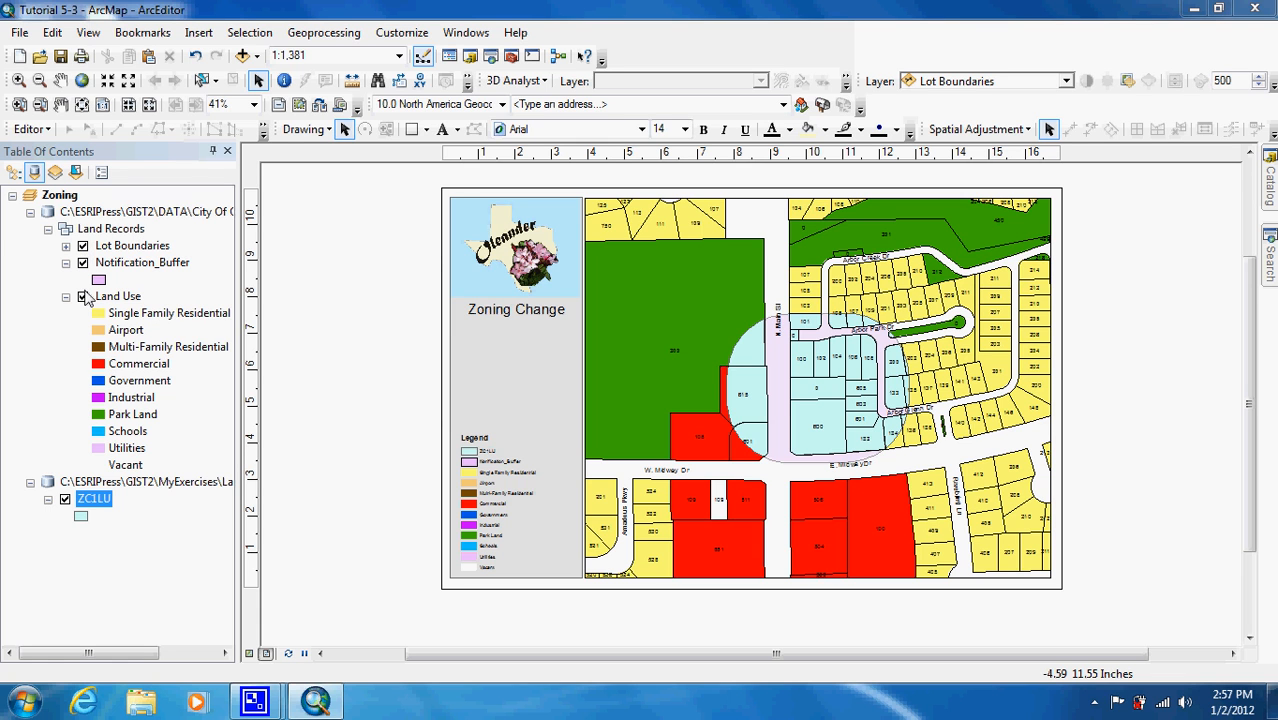
Step: Inspect the ZC1LU layer's shapes by temporarily hiding the Lot Boundaries, Notification_Buffer and Land Use layers
{"action": "left_click", "coordinate": [83, 246]}
{"action": "left_click", "coordinate": [83, 263]}
{"action": "left_click", "coordinate": [83, 297]}
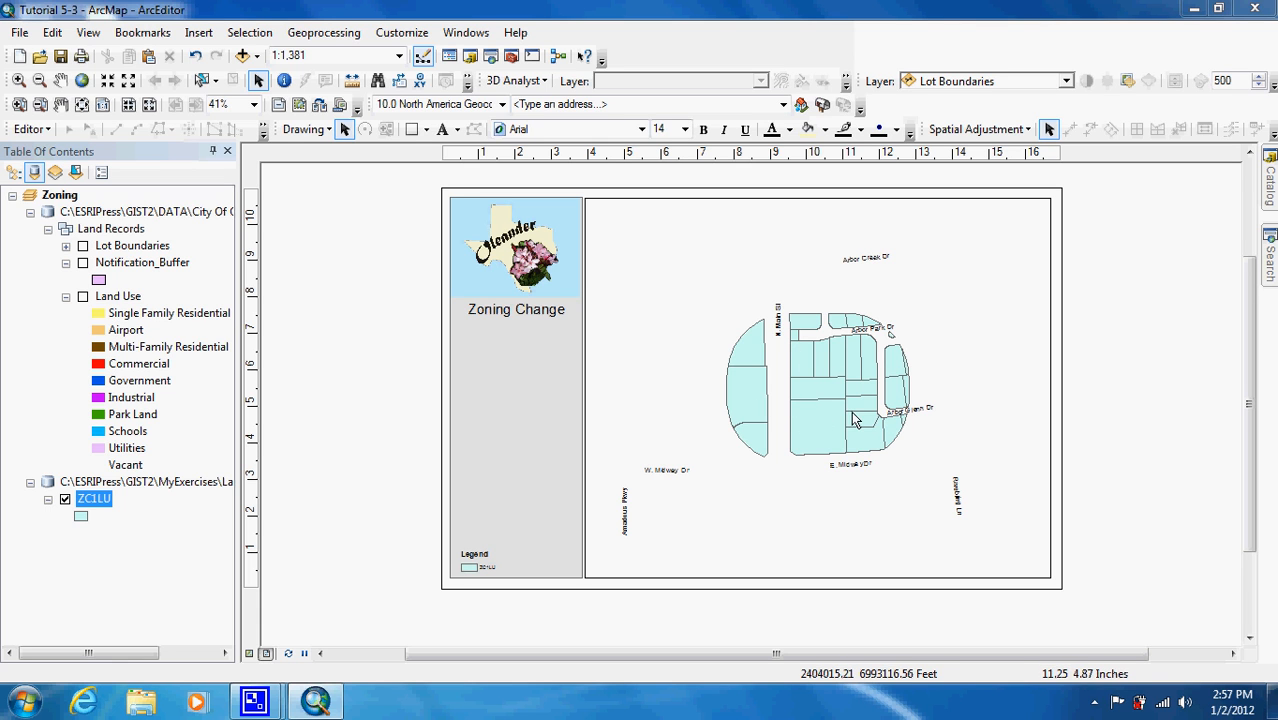
{"action": "left_click", "coordinate": [83, 246]}
{"action": "left_click", "coordinate": [83, 263]}
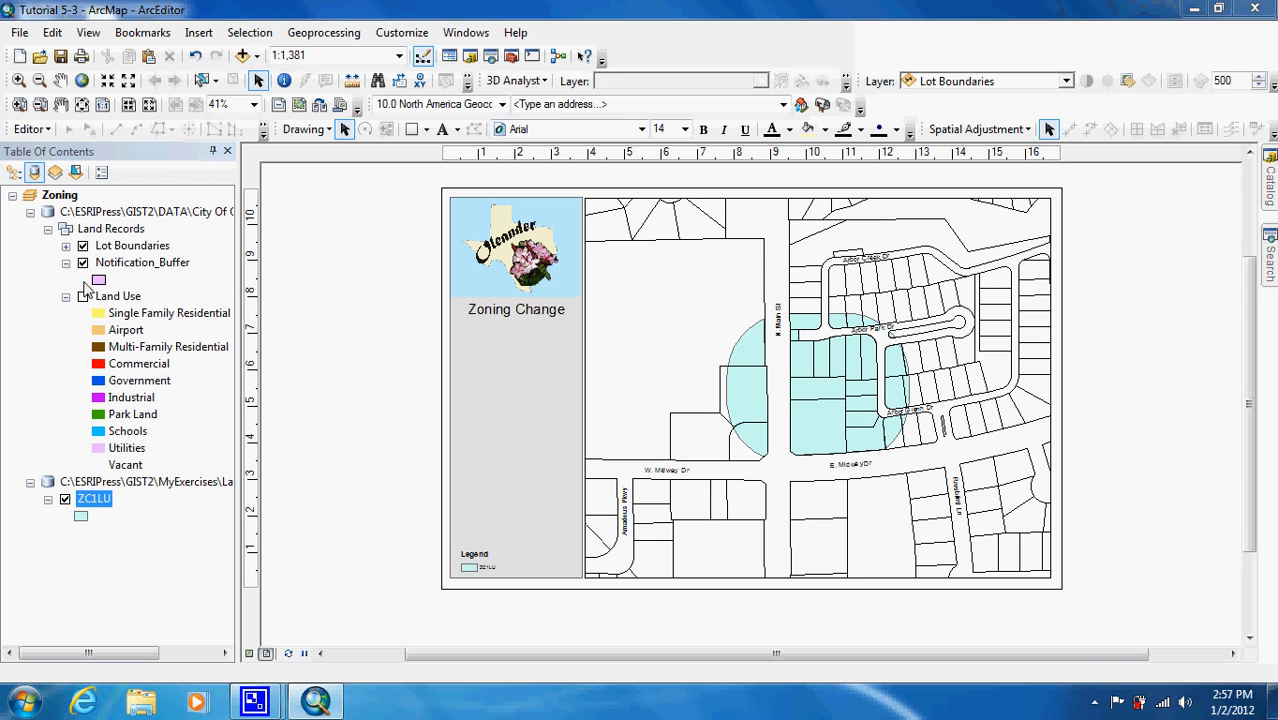
{"action": "left_click", "coordinate": [83, 297]}
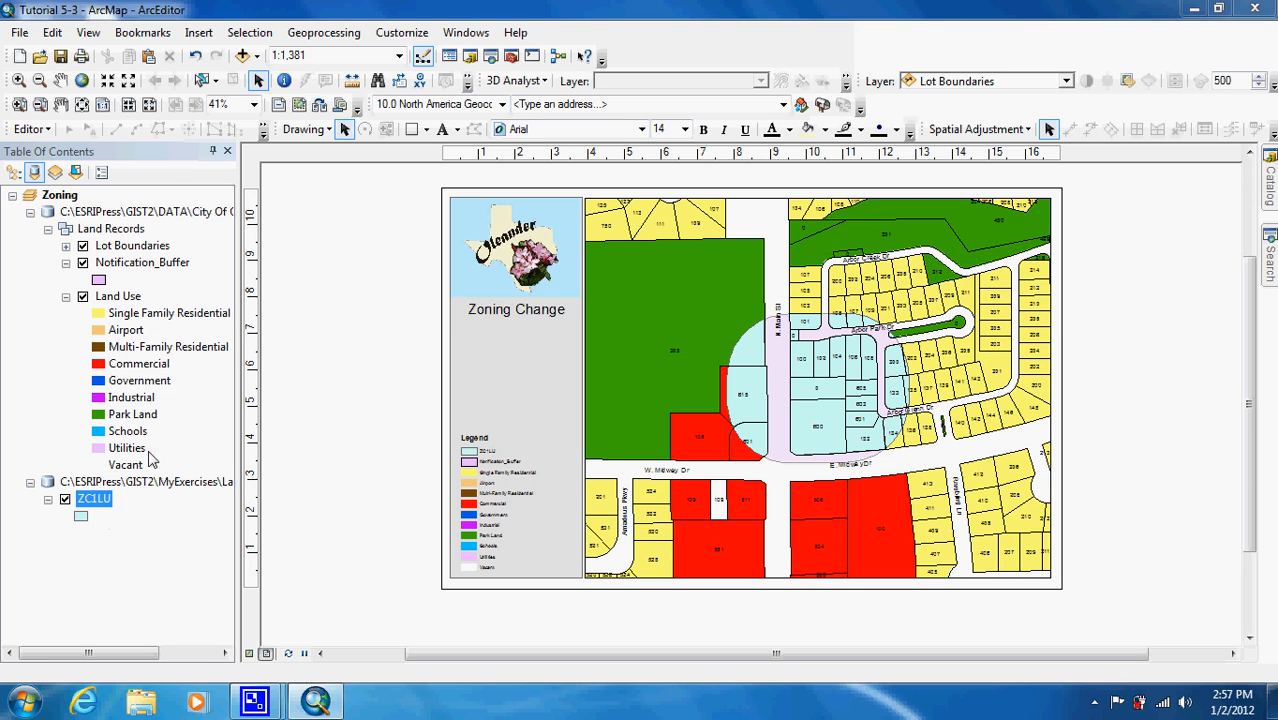
Step: Start the Dissolve tool with ZC1LU as input and save its output feature class as LUD in LandUseReport.mdb
{"action": "left_click", "coordinate": [323, 32]}
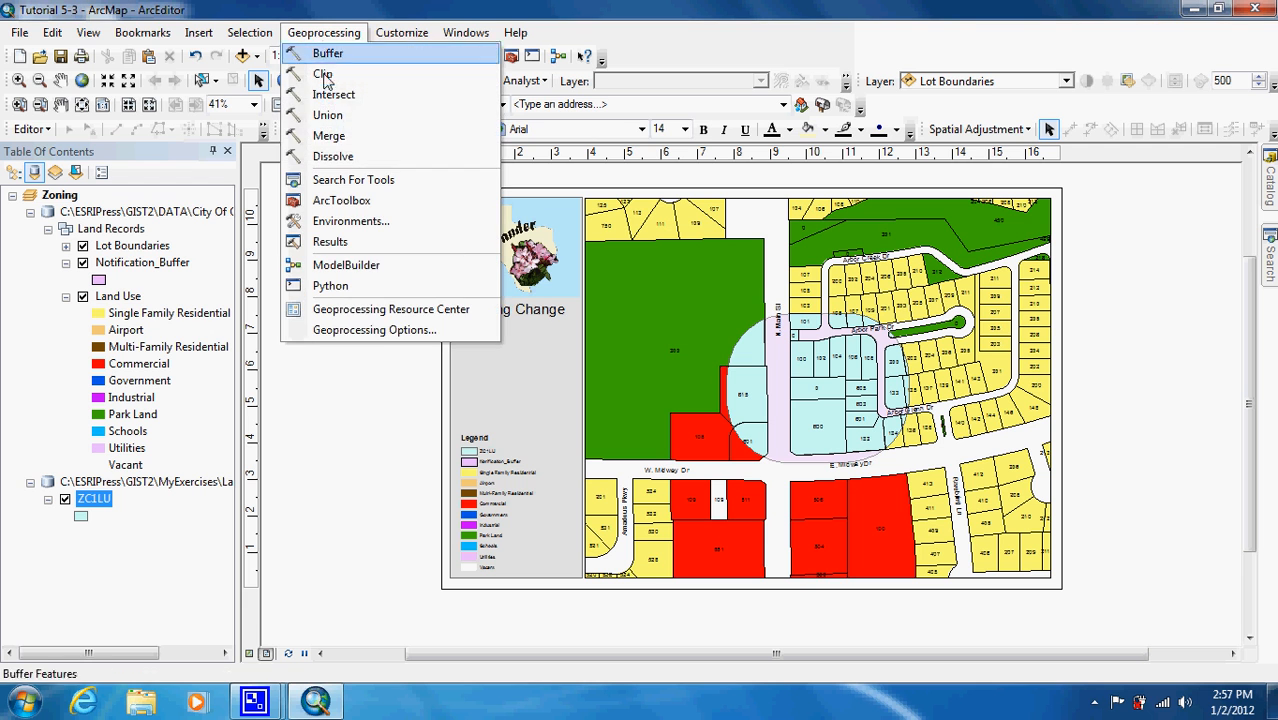
{"action": "left_click", "coordinate": [330, 156]}
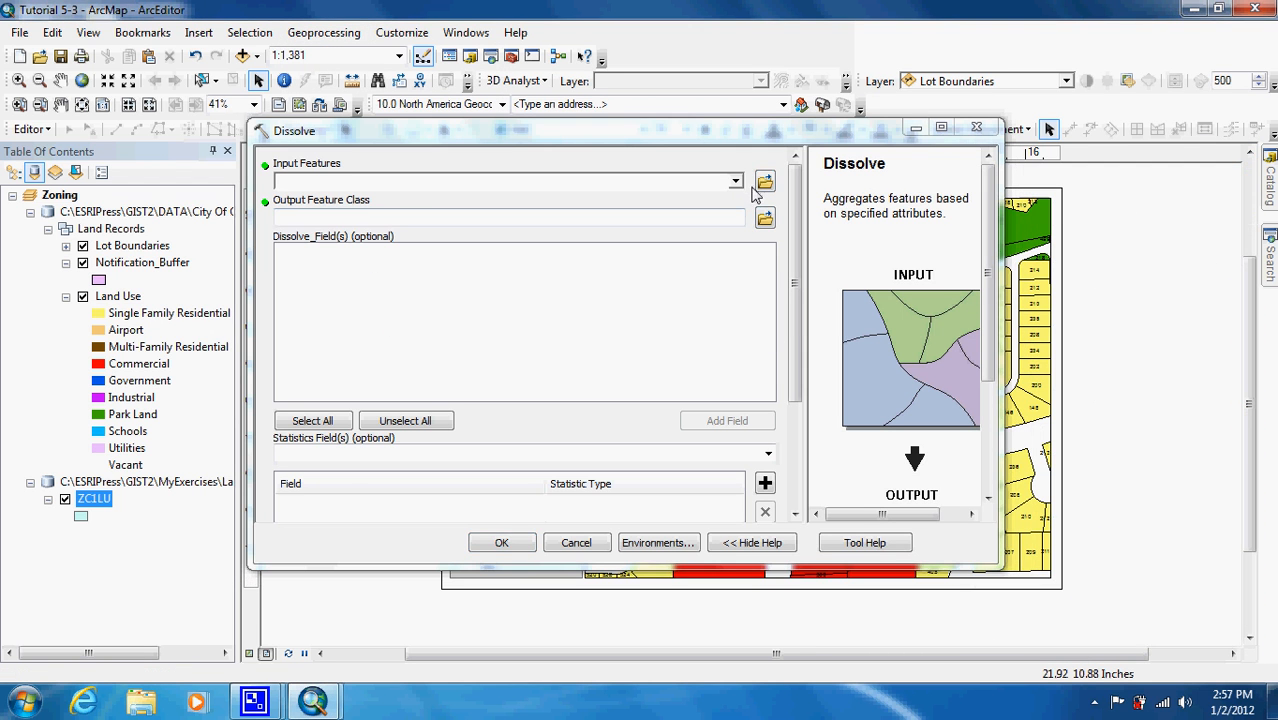
{"action": "left_click", "coordinate": [734, 182]}
{"action": "left_click", "coordinate": [694, 216]}
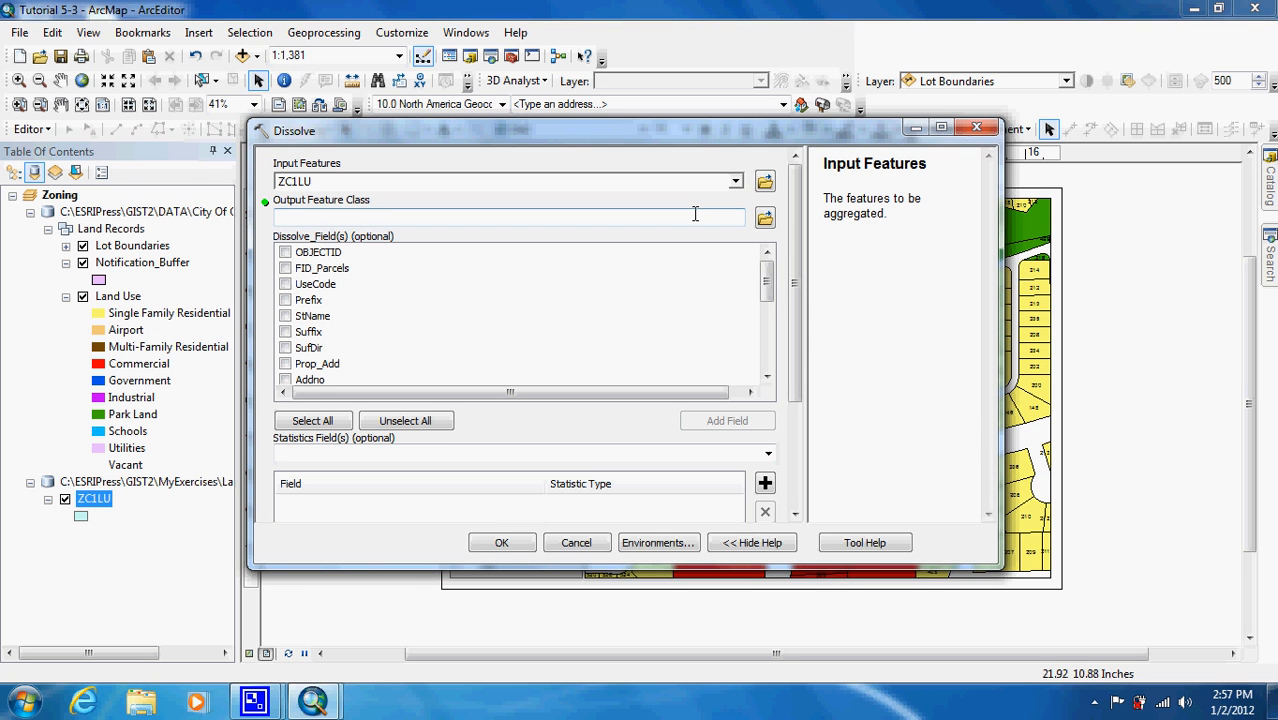
{"action": "left_click", "coordinate": [765, 218]}
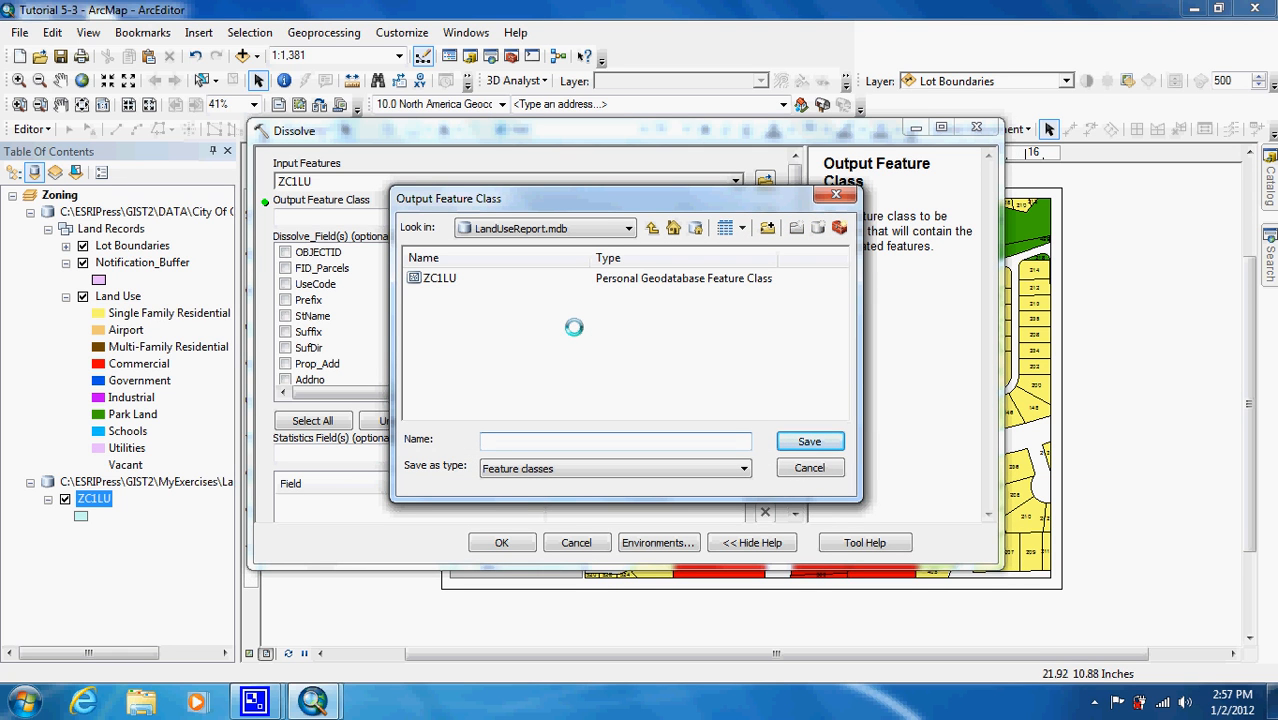
{"action": "type", "text": "LUD"}
{"action": "left_click", "coordinate": [789, 443]}
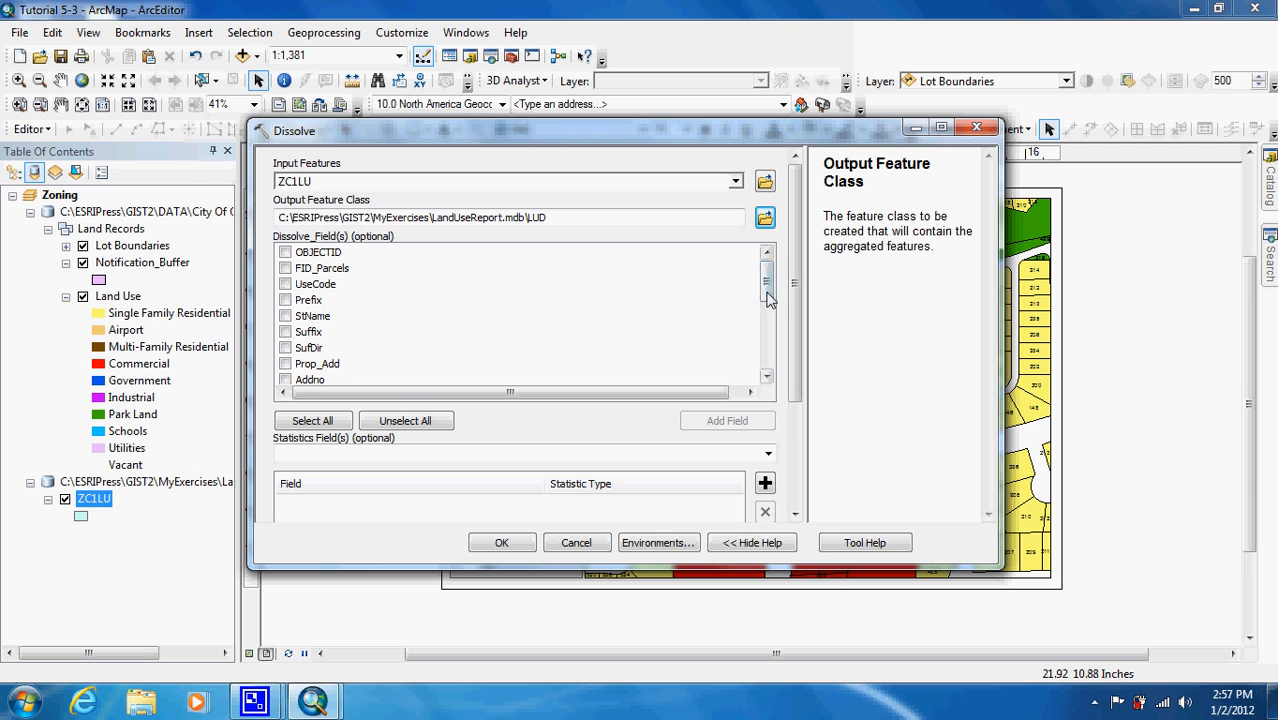
Step: Choose UseCode as the dissolve field and run the Dissolve tool
{"action": "left_click_drag", "start_coordinate": [768, 300], "coordinate": [768, 256]}
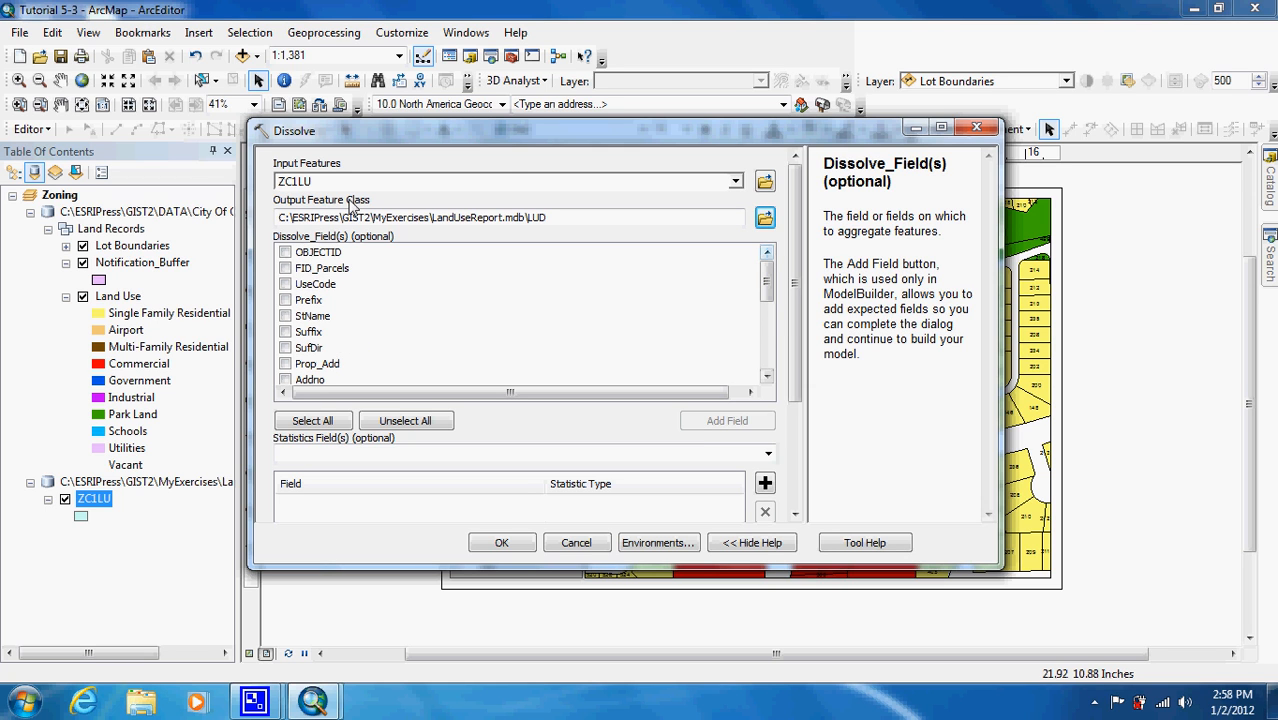
{"action": "left_click", "coordinate": [286, 284]}
{"action": "left_click", "coordinate": [502, 543]}
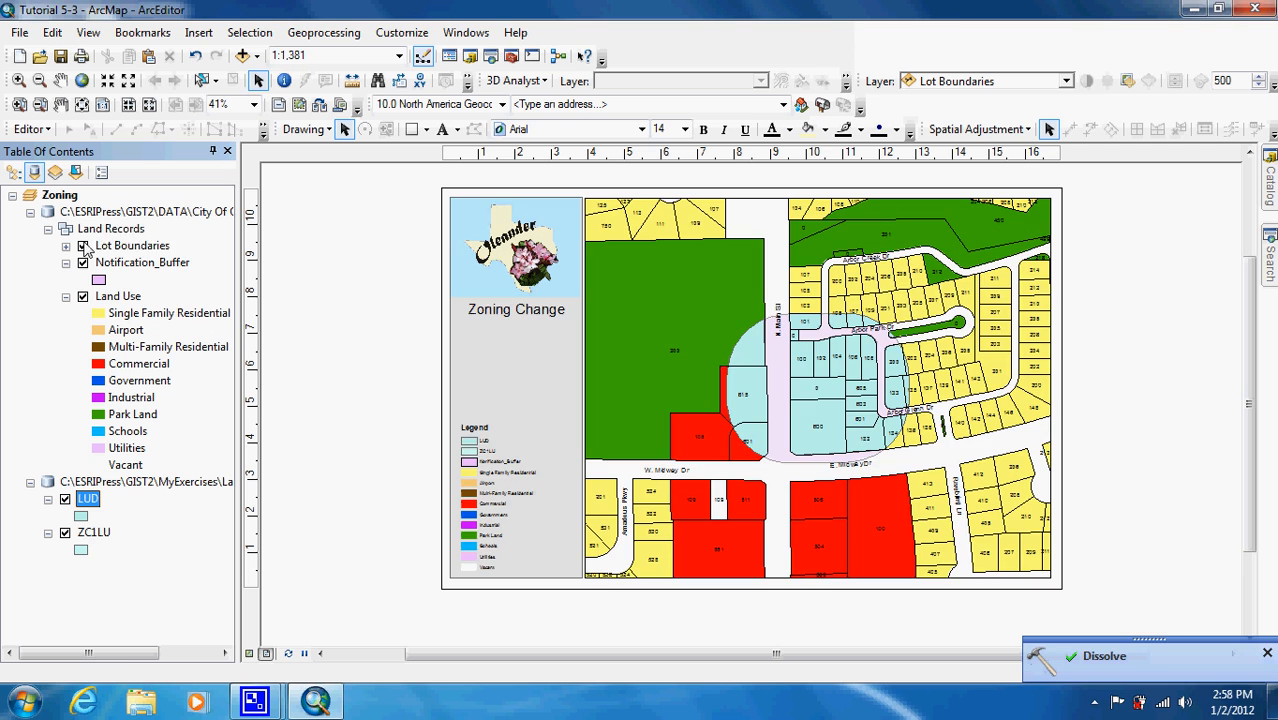
Step: Compare LUD with ZC1LU by temporarily hiding the Lot Boundaries, Notification_Buffer and Land Use layers and toggling the LUD layer's visibility
{"action": "left_click", "coordinate": [83, 245]}
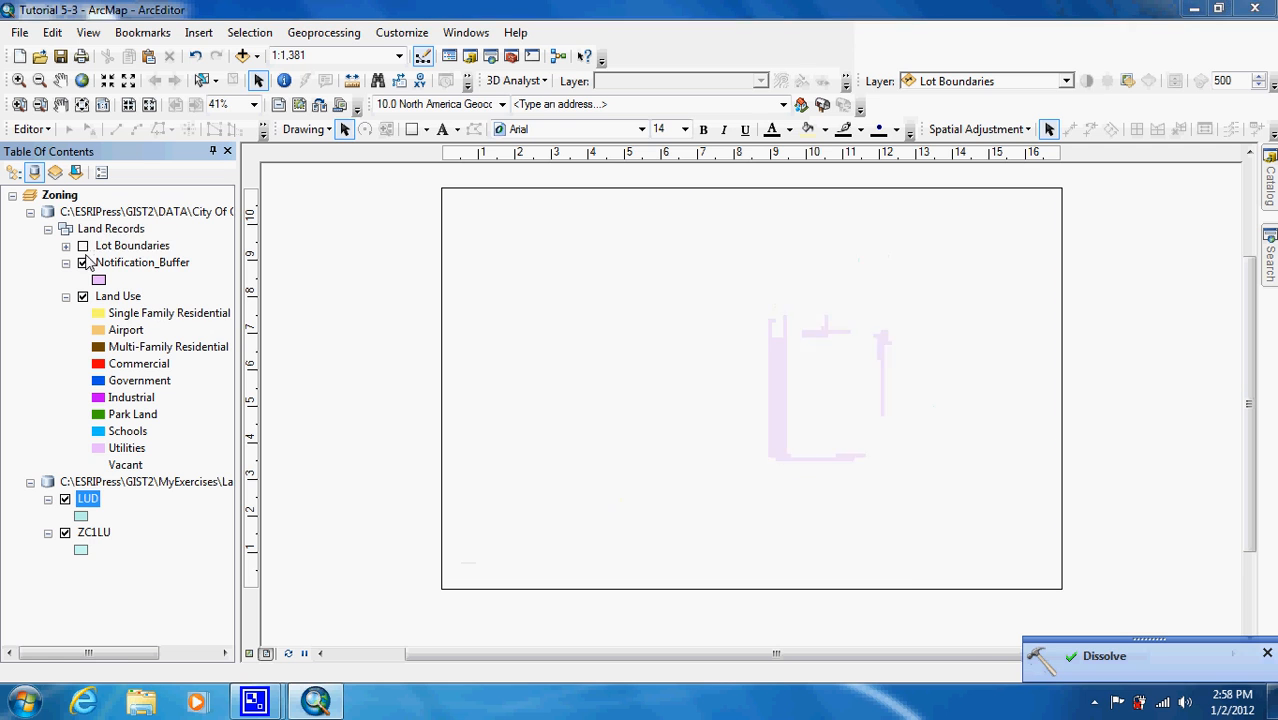
{"action": "left_click", "coordinate": [83, 262]}
{"action": "left_click", "coordinate": [83, 297]}
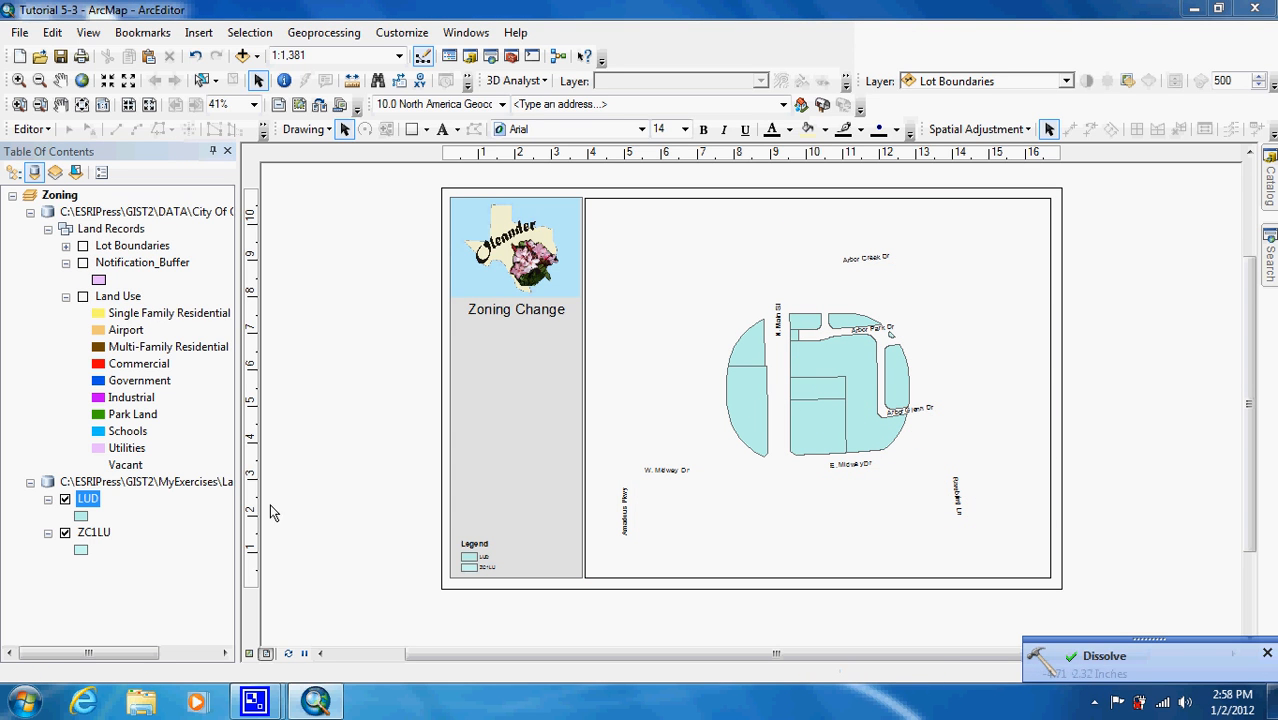
{"action": "left_click", "coordinate": [66, 500]}
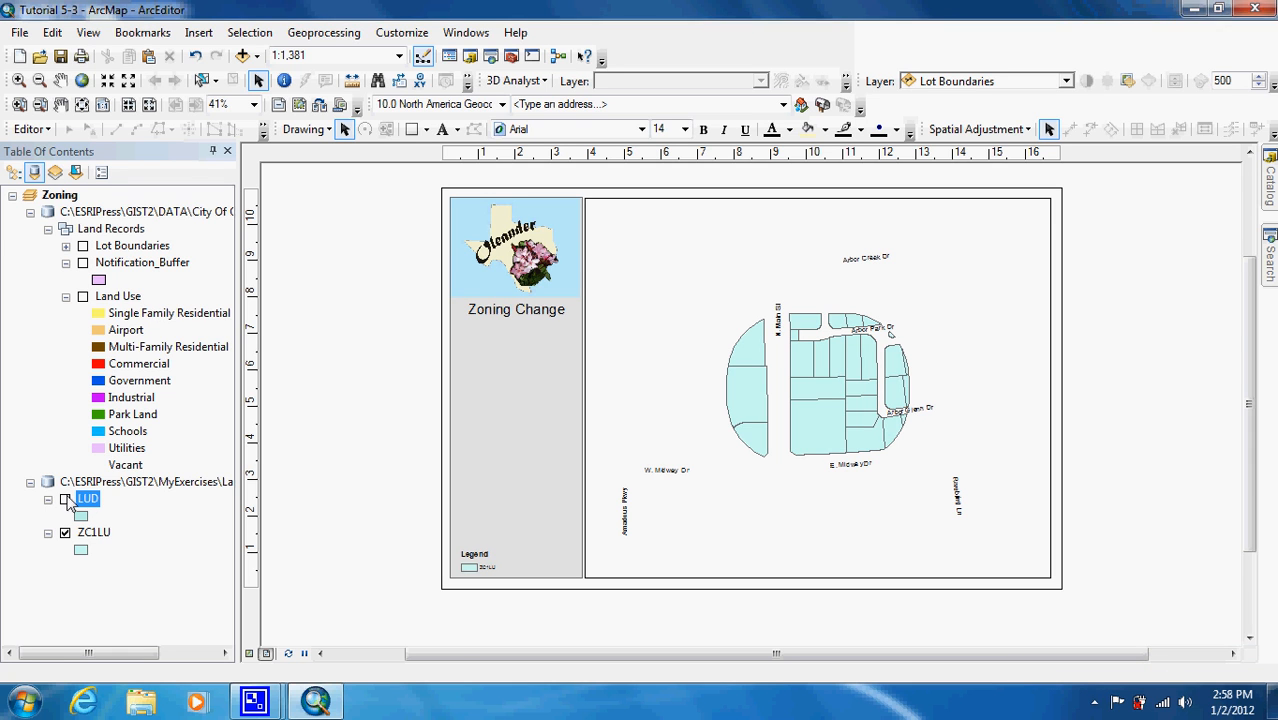
{"action": "left_click", "coordinate": [66, 500]}
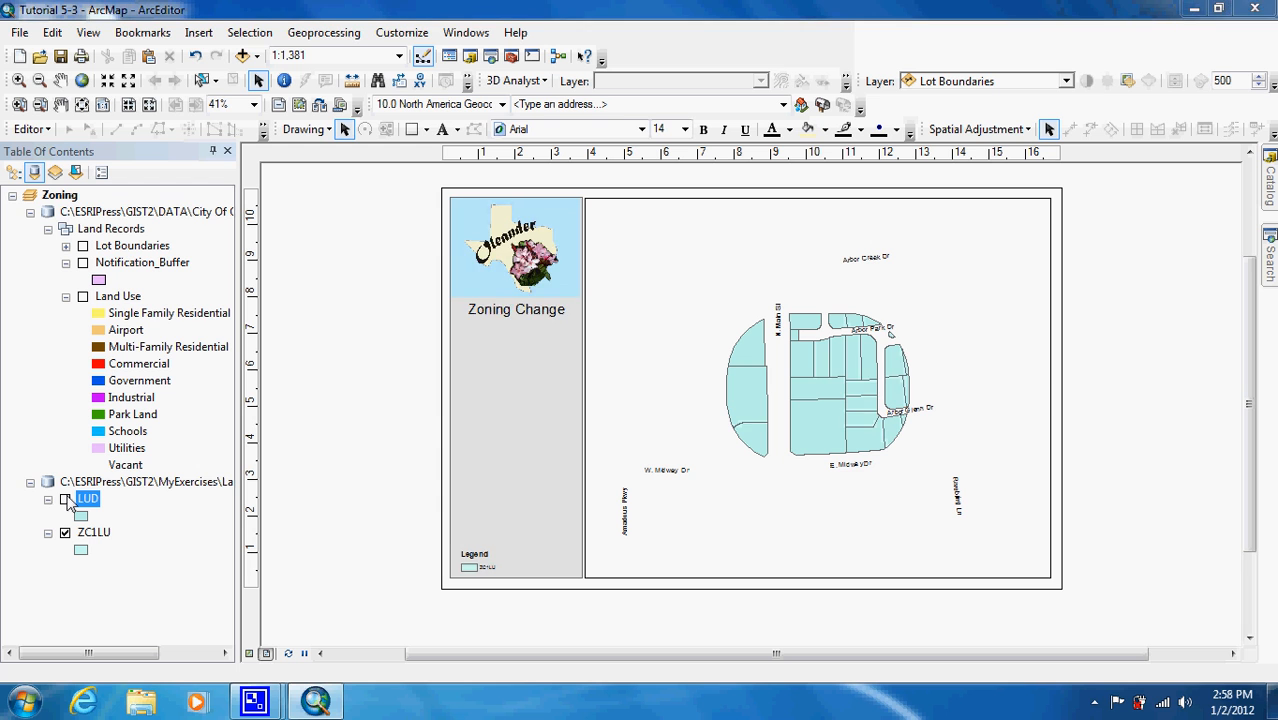
{"action": "left_click", "coordinate": [83, 262]}
{"action": "left_click", "coordinate": [83, 246]}
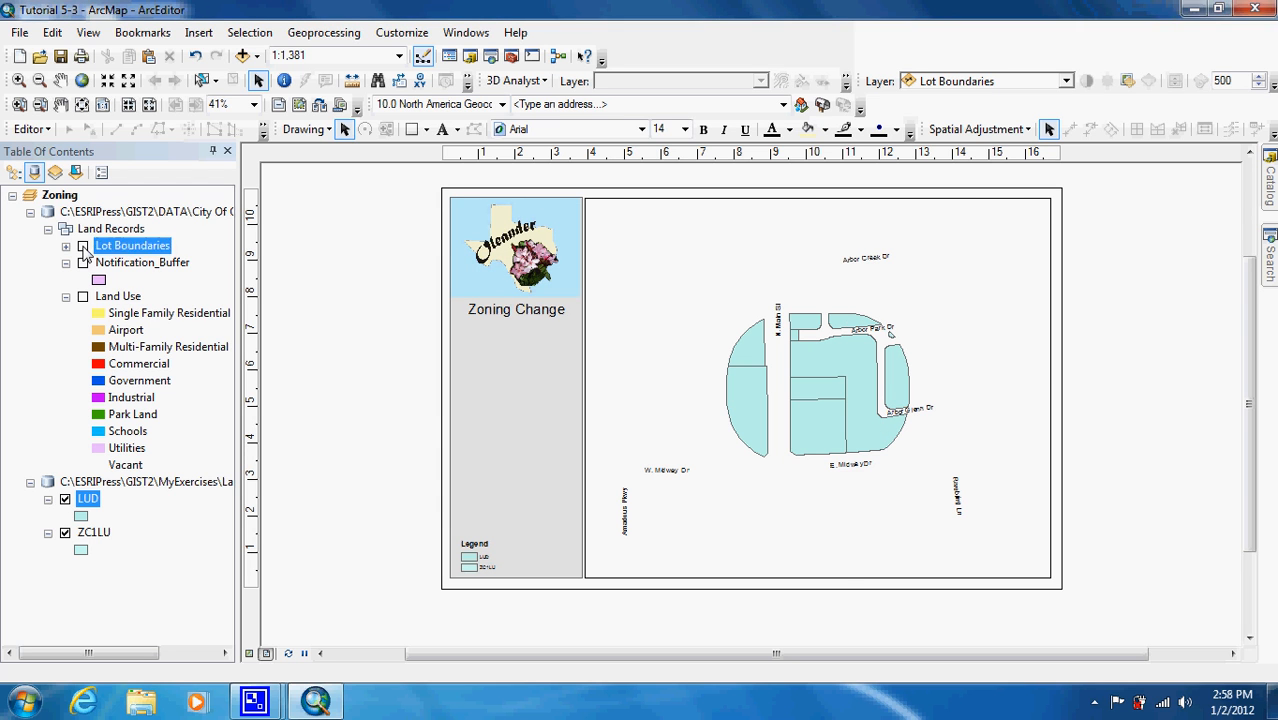
{"action": "left_click", "coordinate": [83, 297]}
{"action": "left_click", "coordinate": [83, 297]}
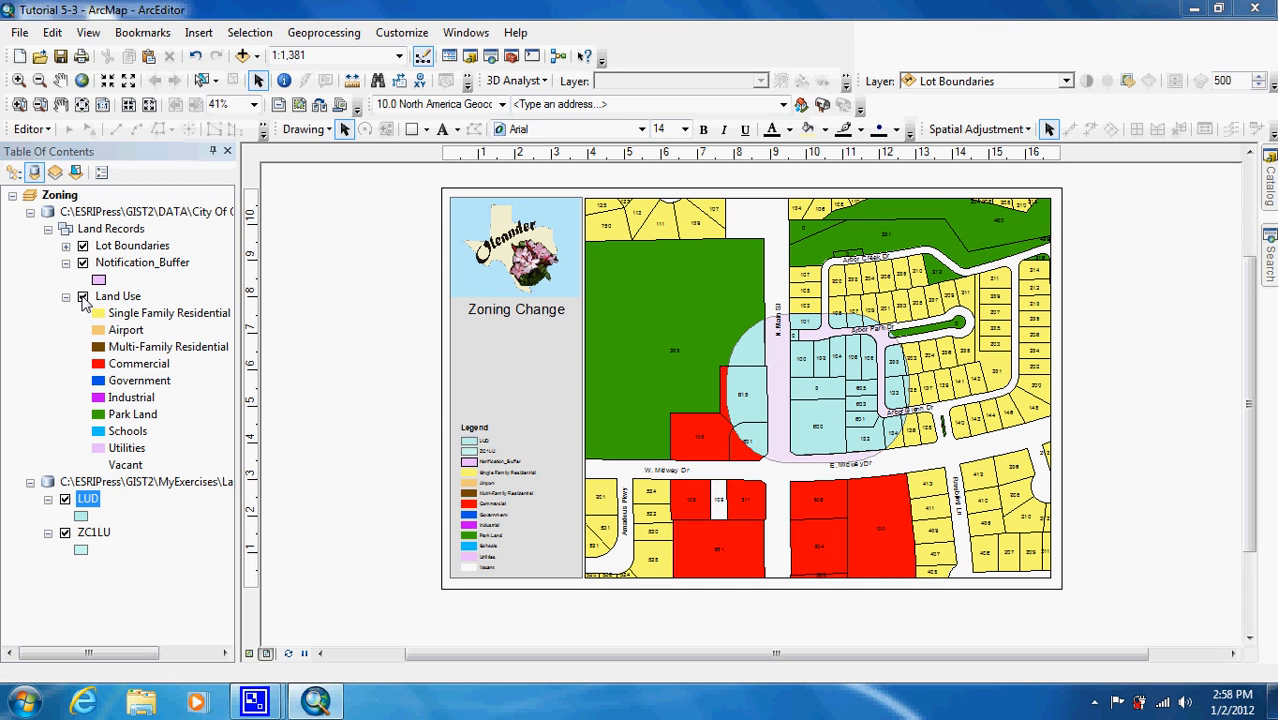
Step: Open the LUD layer's attribute table and add a Float field named Percentage
{"action": "right_click", "coordinate": [88, 499]}
{"action": "left_click", "coordinate": [171, 160]}
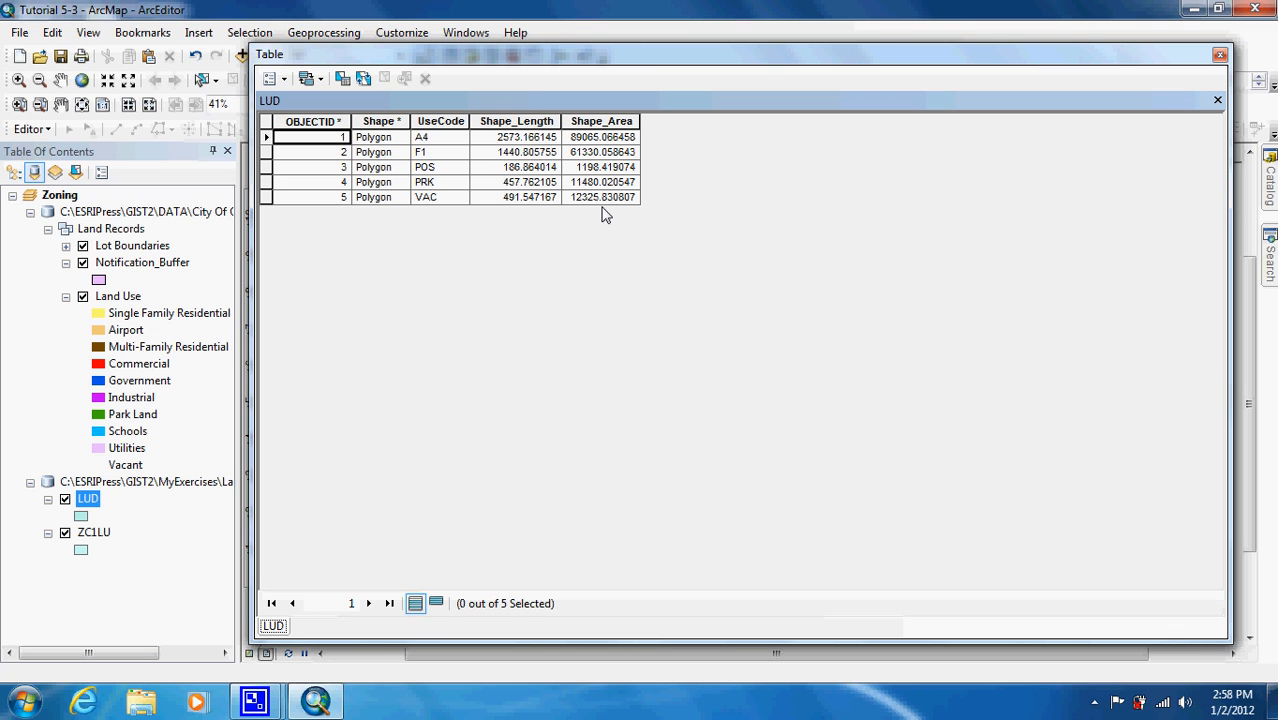
{"action": "left_click", "coordinate": [278, 79]}
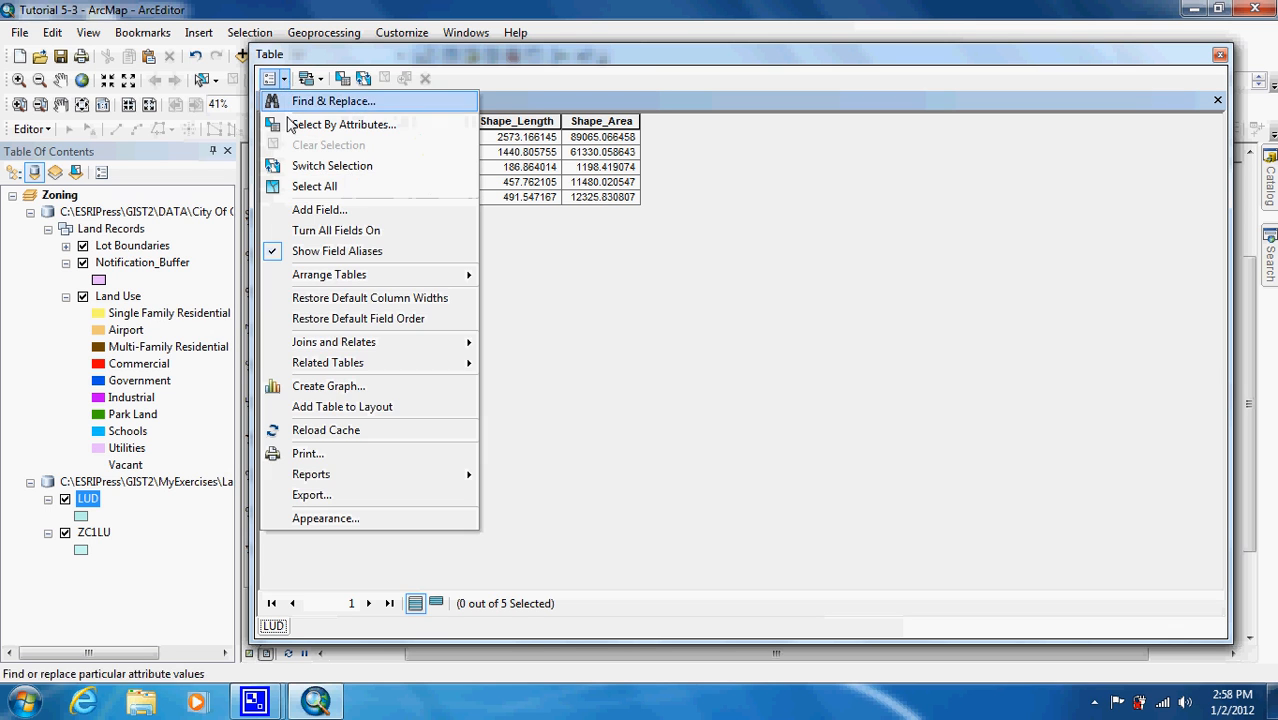
{"action": "left_click", "coordinate": [329, 210]}
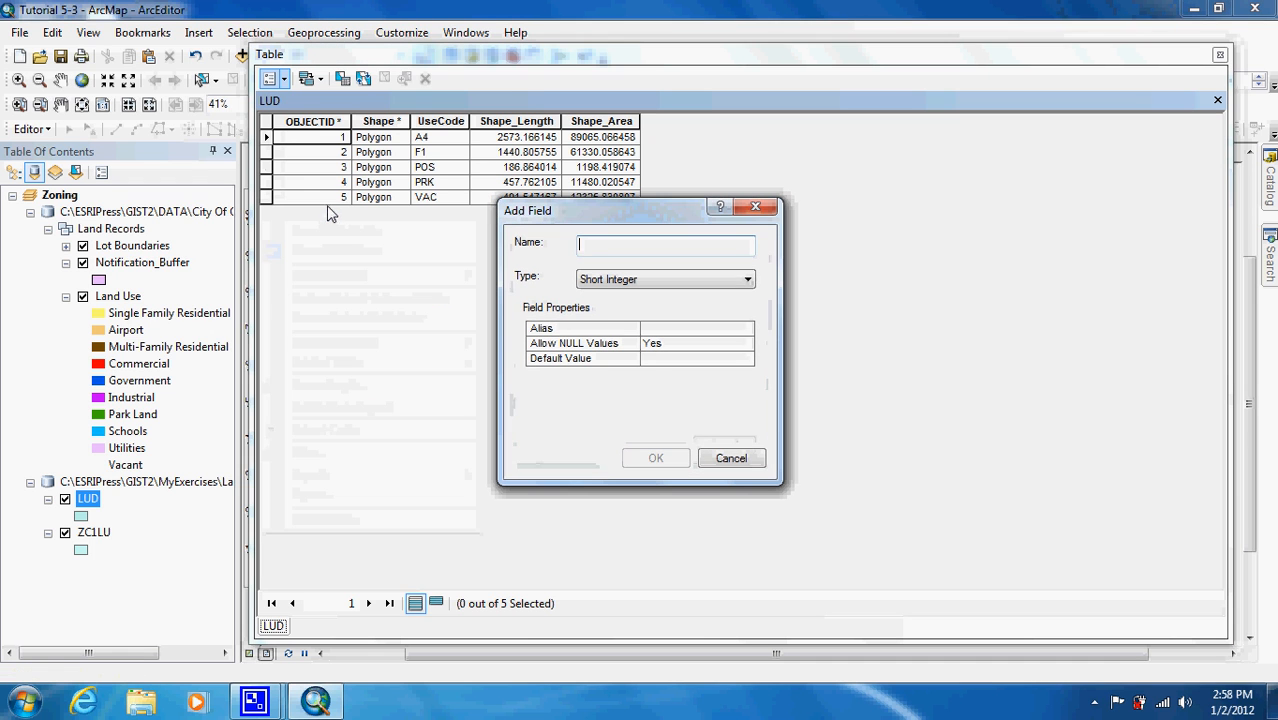
{"action": "type", "text": "Per"}
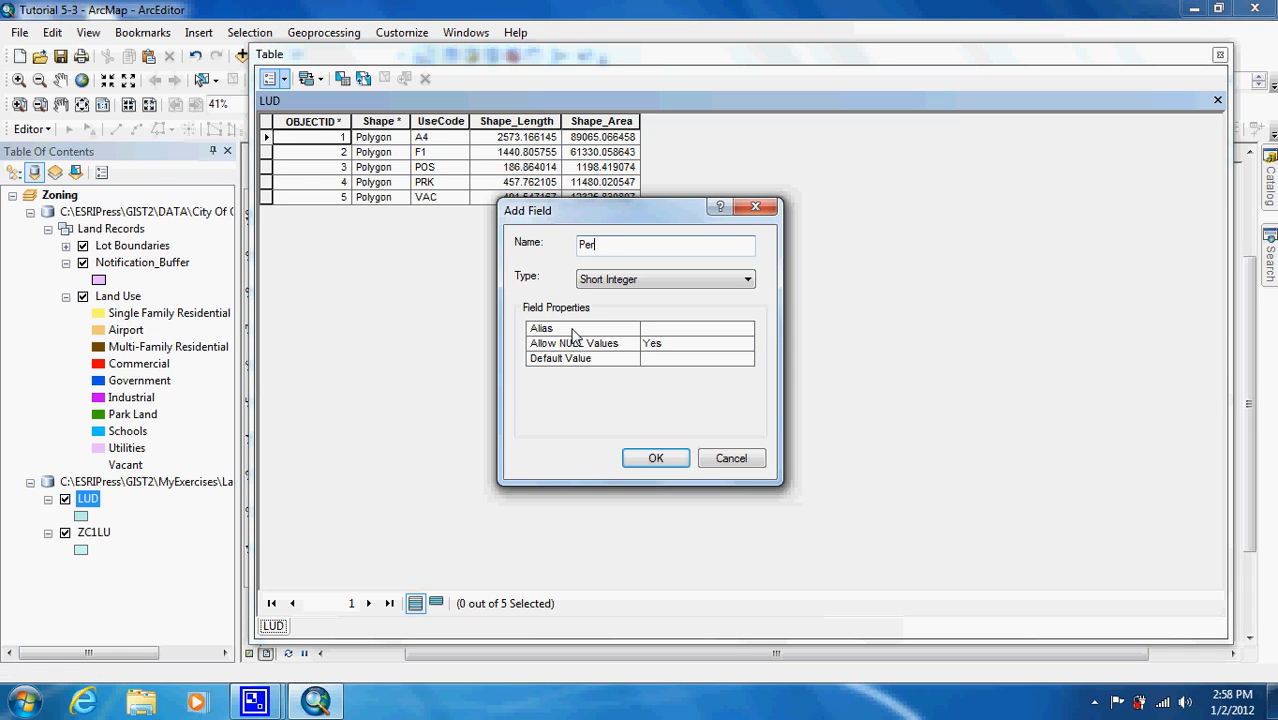
{"action": "type", "text": "centage"}
{"action": "left_click", "coordinate": [684, 281]}
{"action": "left_click", "coordinate": [676, 321]}
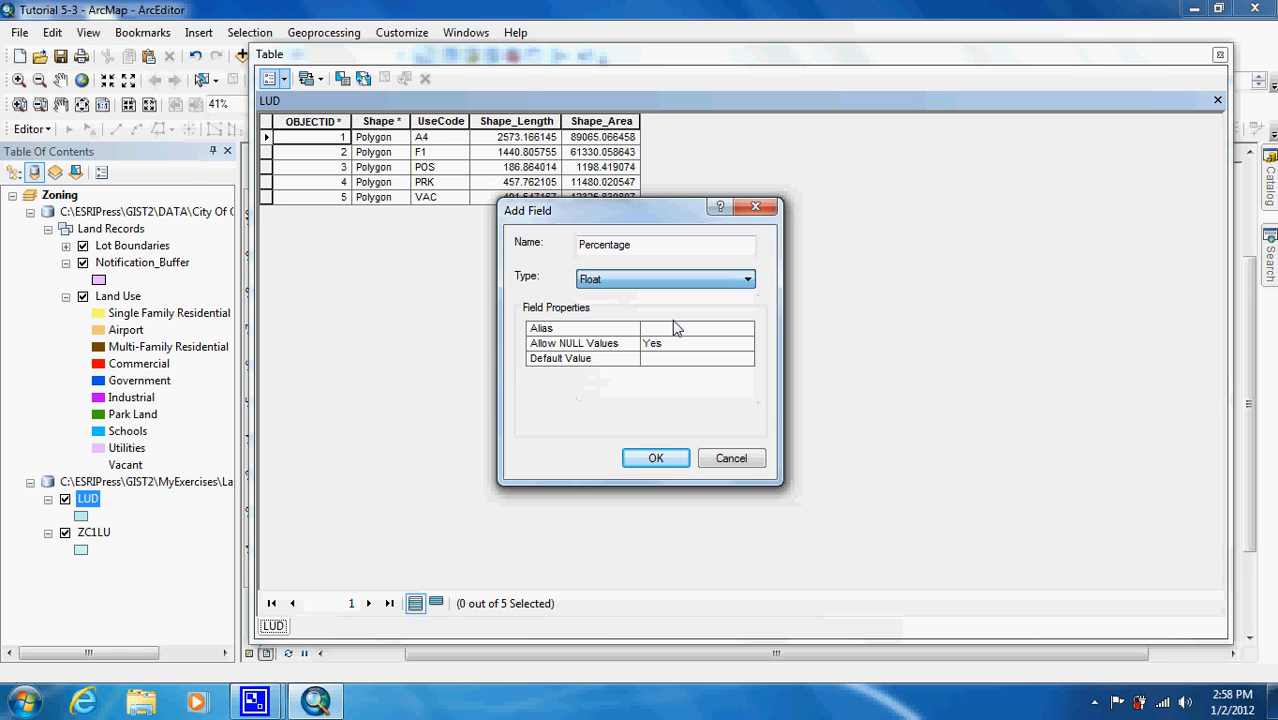
{"action": "left_click", "coordinate": [699, 281]}
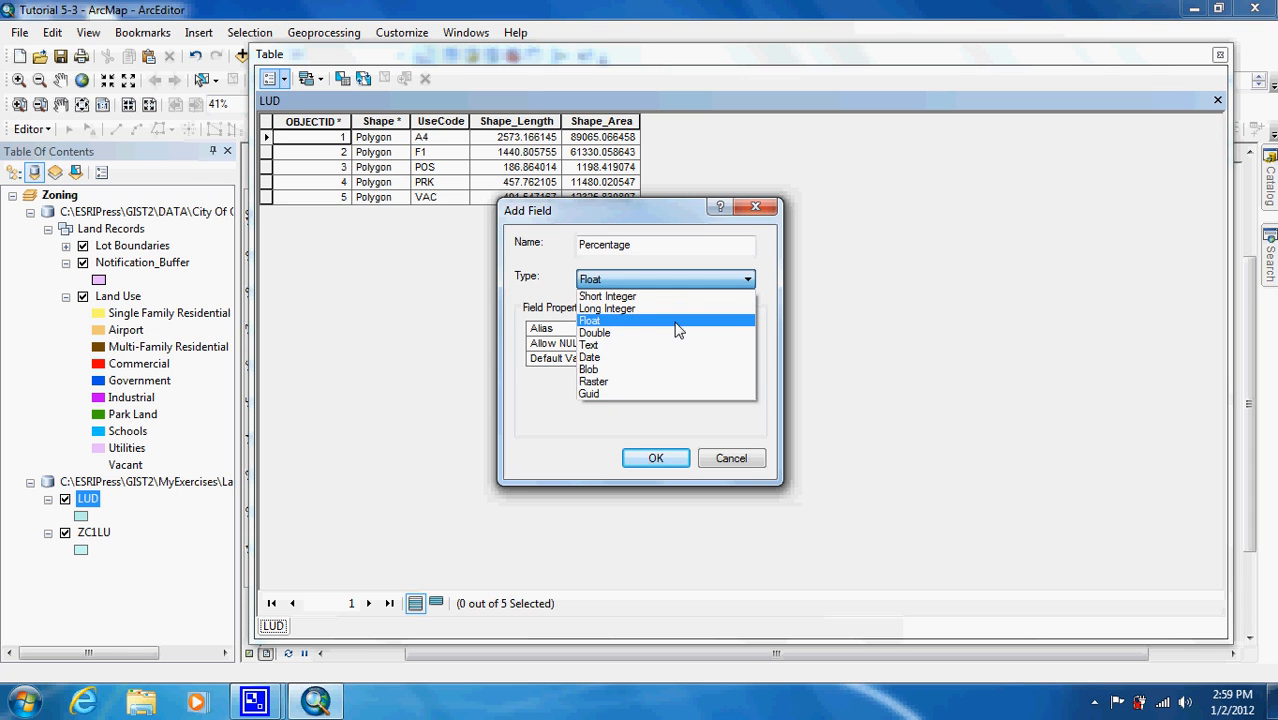
{"action": "left_click", "coordinate": [676, 322]}
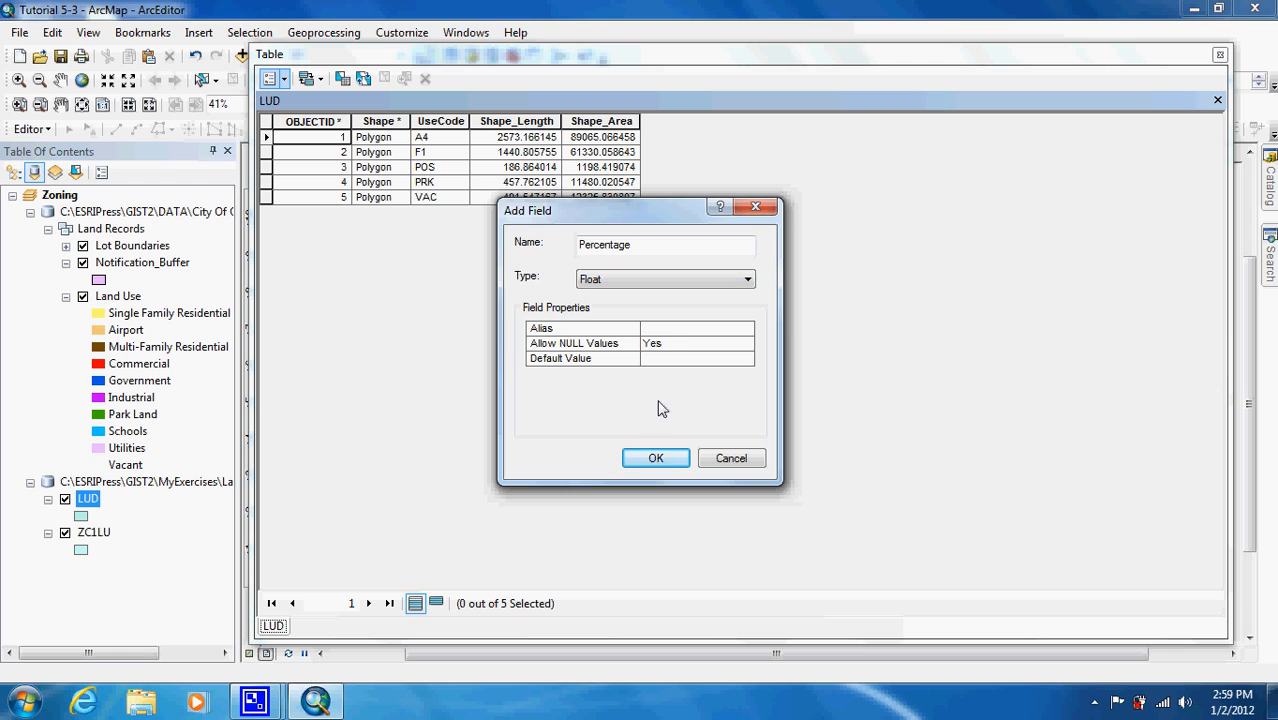
{"action": "left_click", "coordinate": [655, 460]}
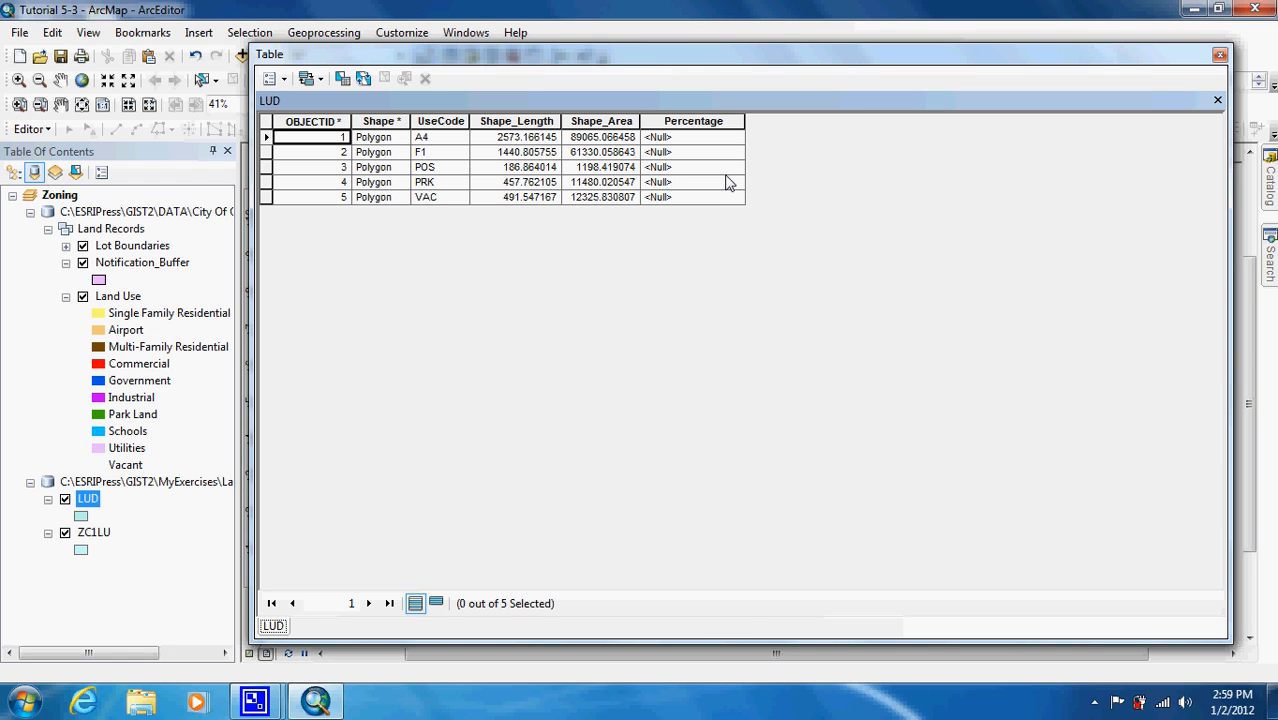
{"action": "right_click", "coordinate": [703, 122]}
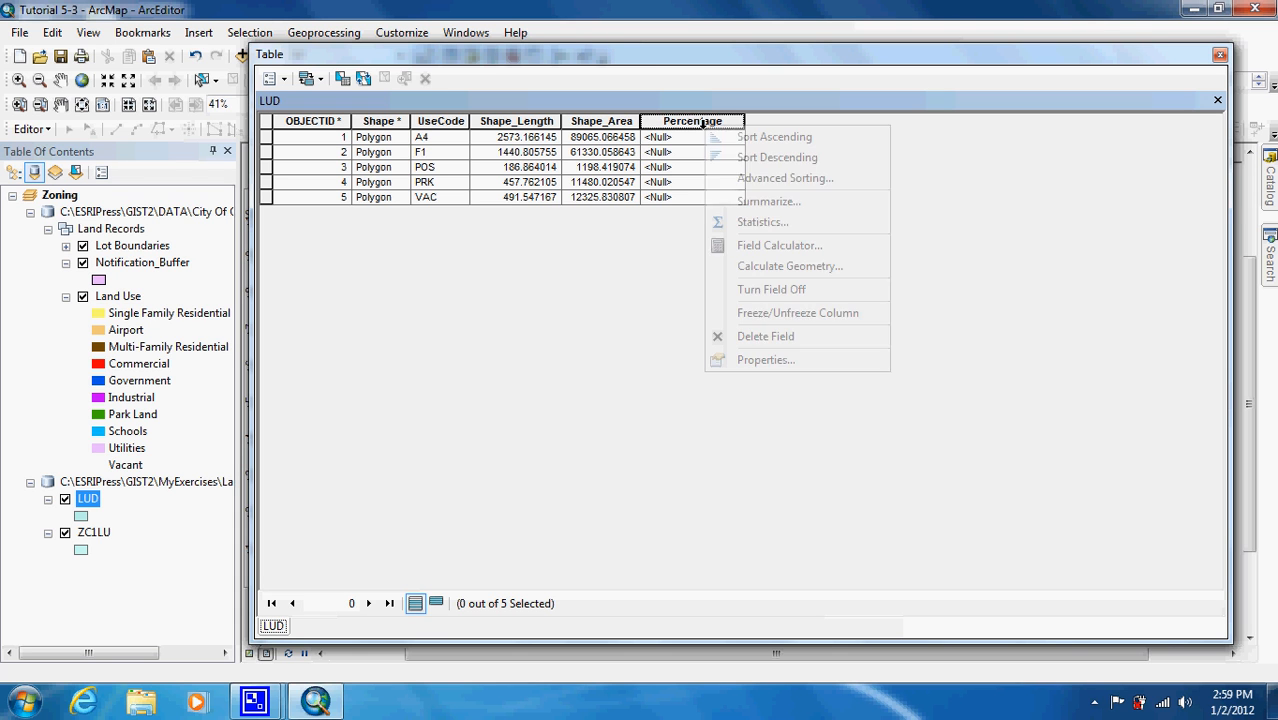
{"action": "left_click", "coordinate": [755, 246]}
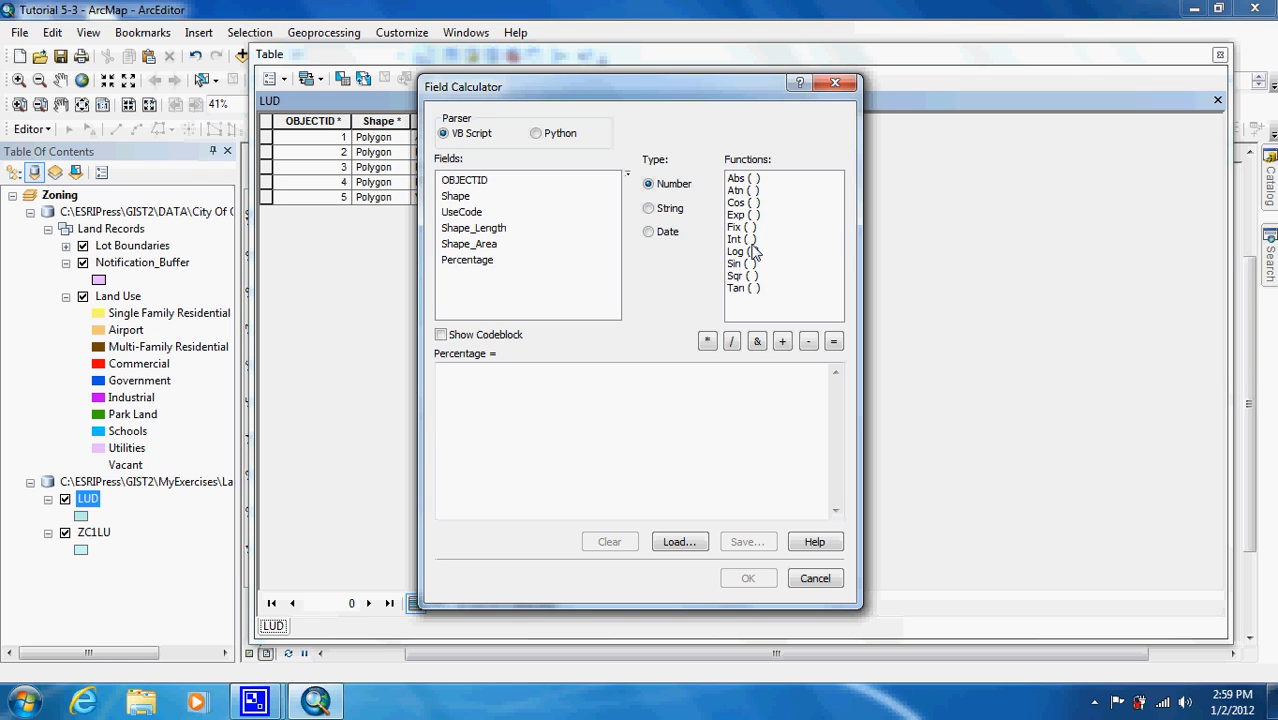
{"action": "double_click", "coordinate": [481, 246]}
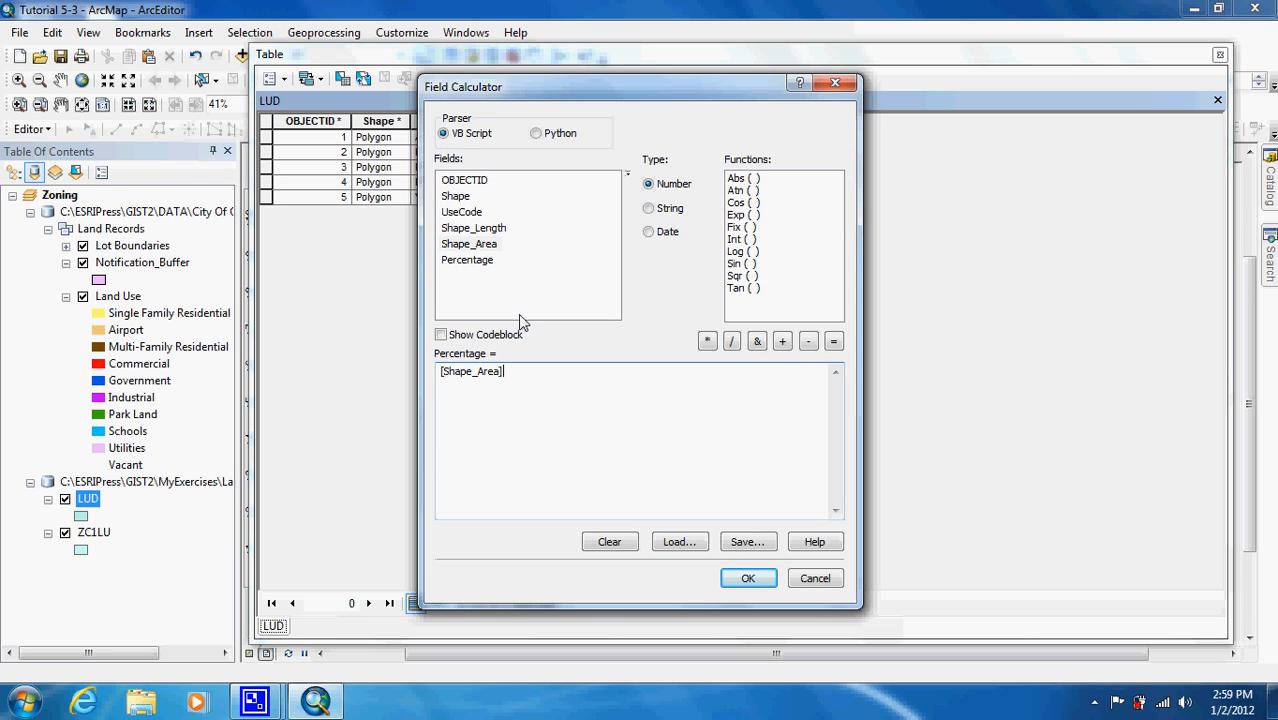
{"action": "type", "text": "/"}
{"action": "left_click", "coordinate": [815, 578]}
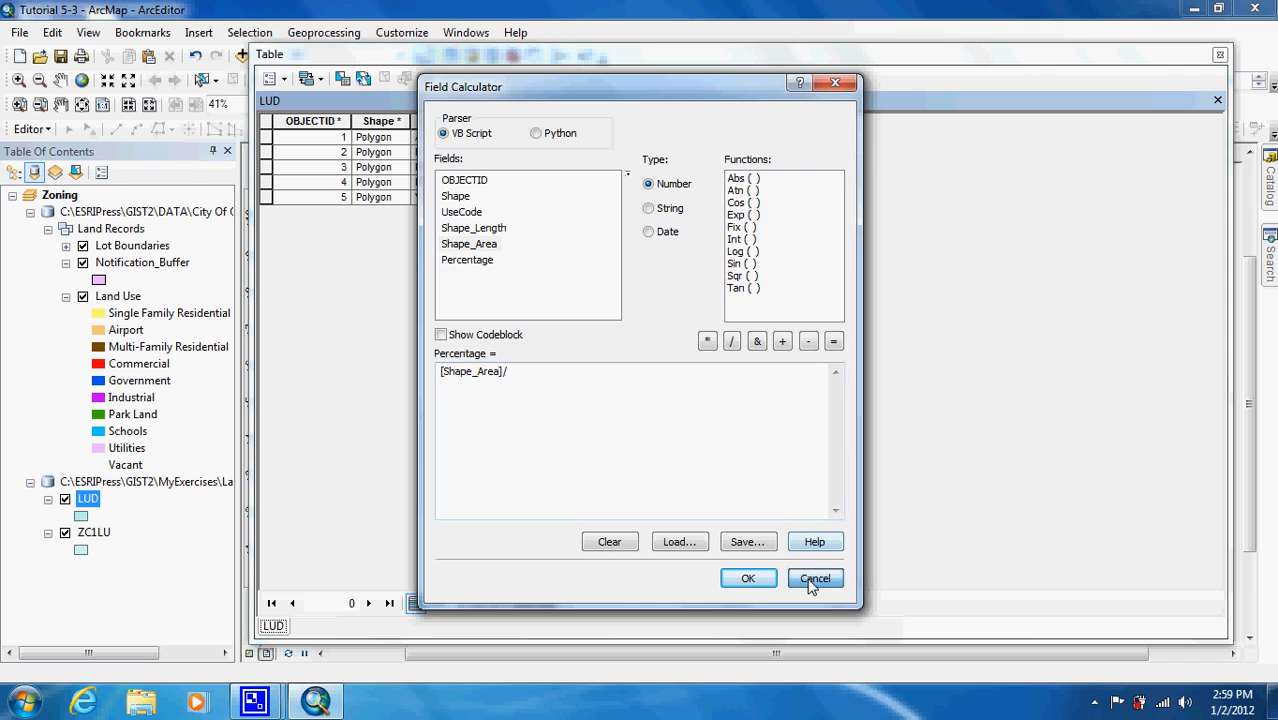
Step: Look up the sum of the Shape_Area field in the LUD table's statistics
{"action": "right_click", "coordinate": [580, 121]}
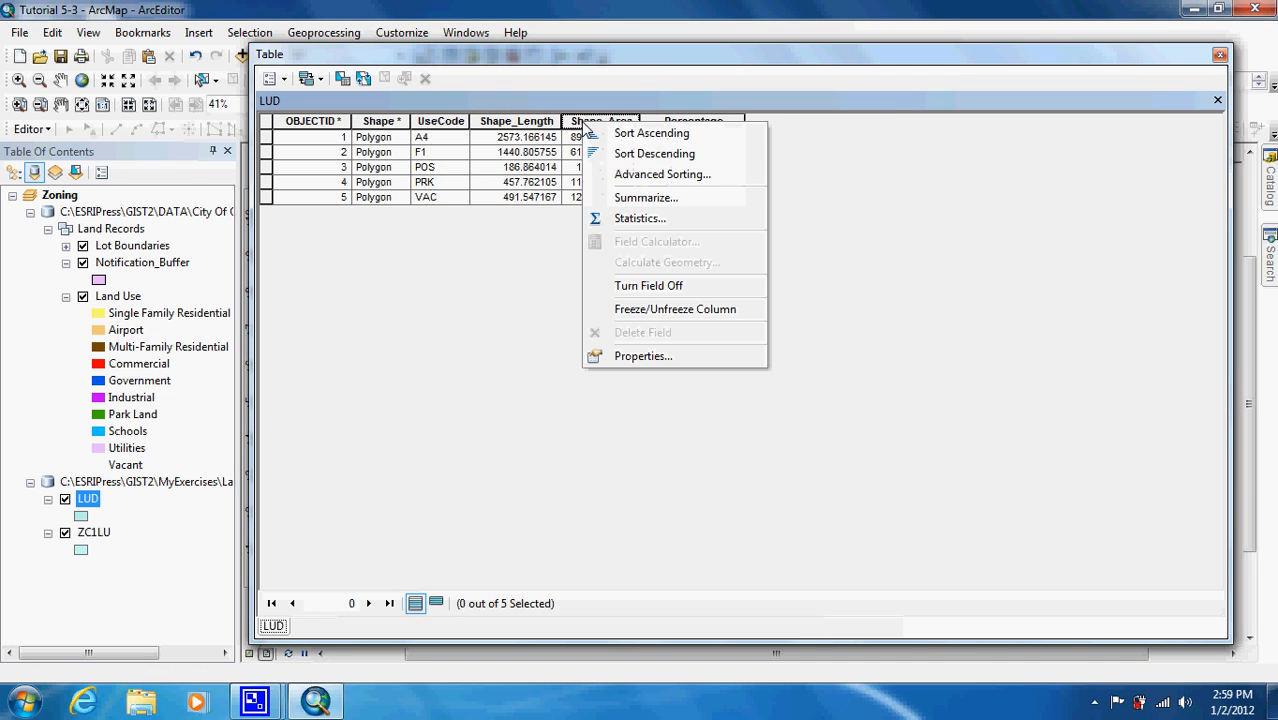
{"action": "left_click", "coordinate": [625, 218]}
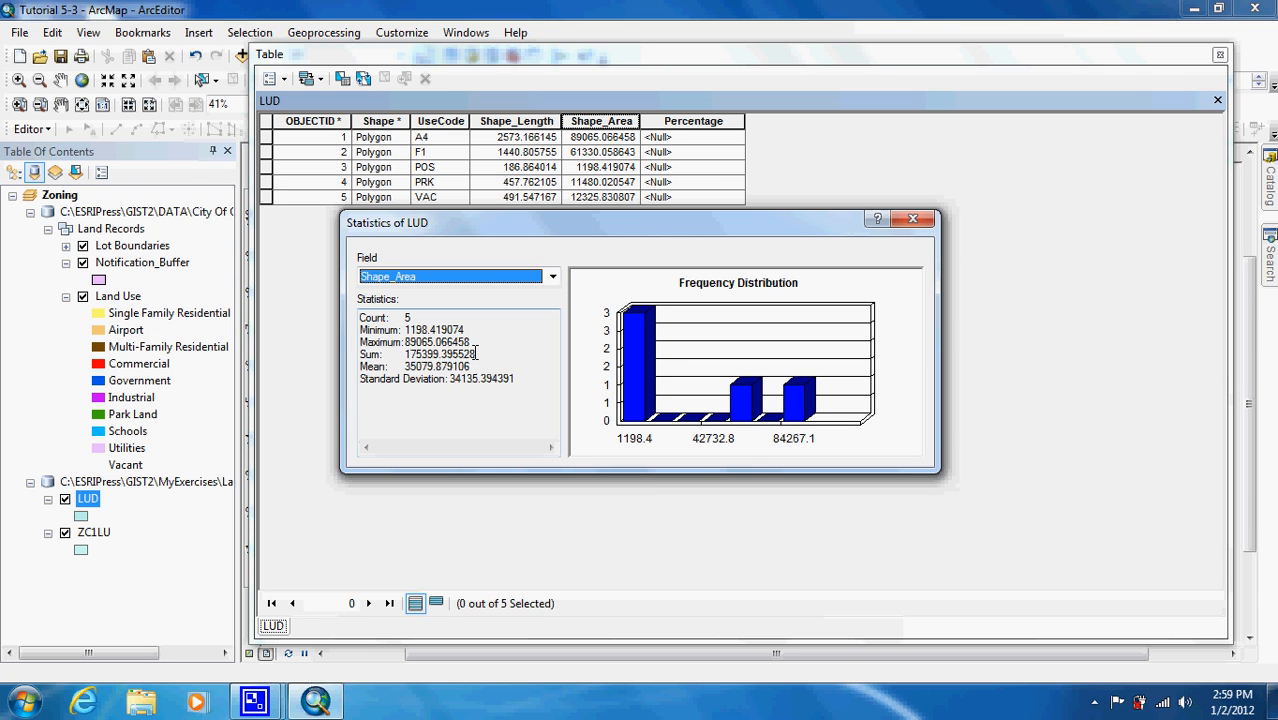
{"action": "left_click", "coordinate": [913, 222]}
Step: Calculate the Percentage field with the Field Calculator as [Shape_Area] / 175399.395528 * 100
{"action": "right_click", "coordinate": [670, 121]}
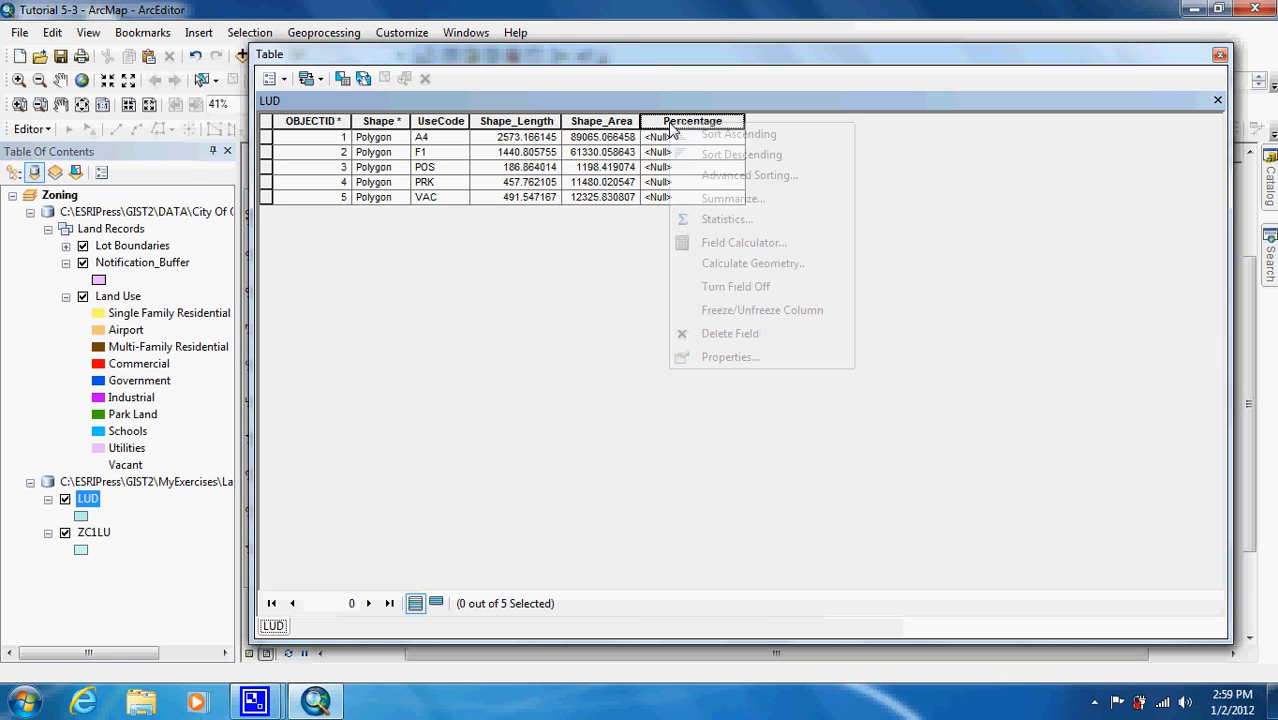
{"action": "left_click", "coordinate": [743, 243]}
{"action": "double_click", "coordinate": [476, 246]}
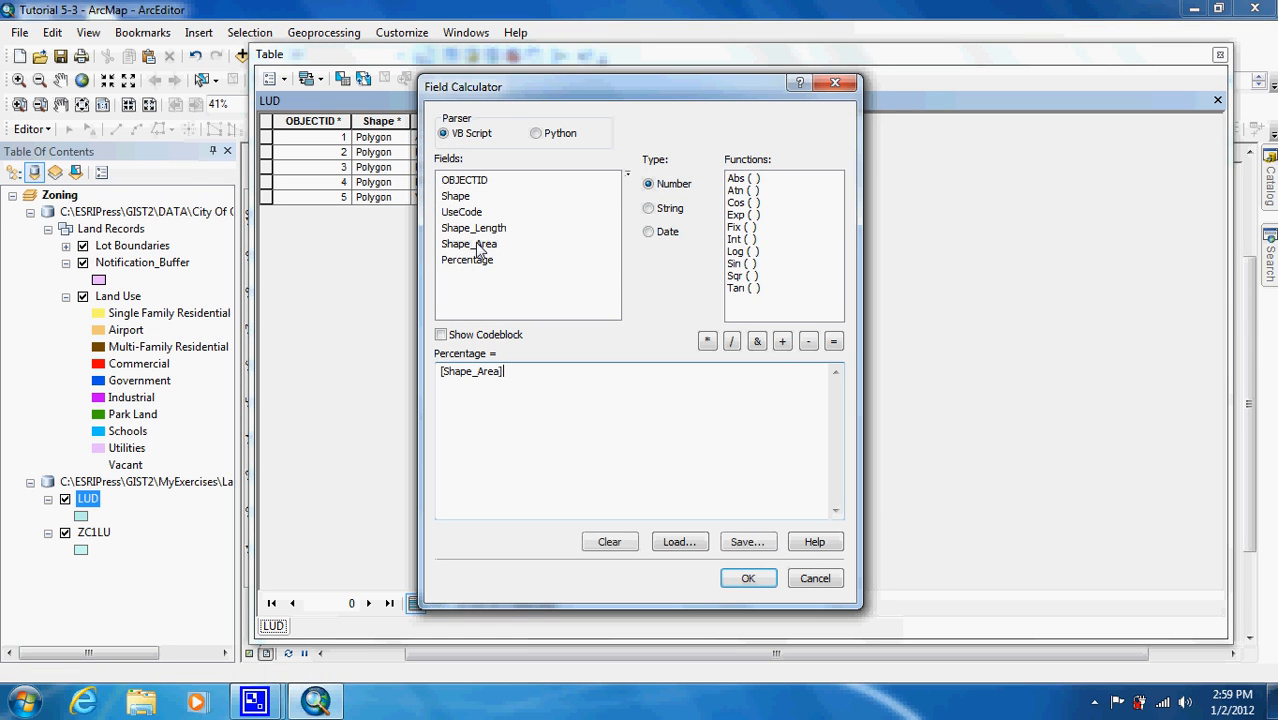
{"action": "left_click", "coordinate": [731, 341]}
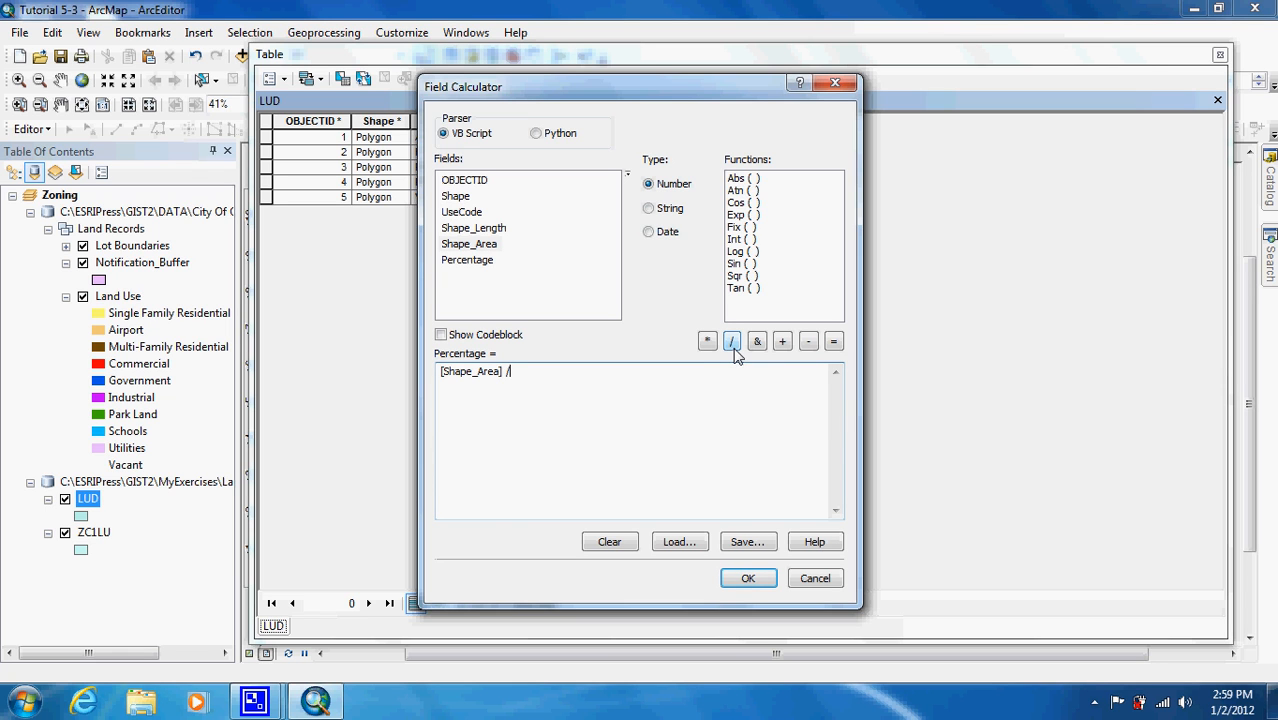
{"action": "type", "text": "175399.395528"}
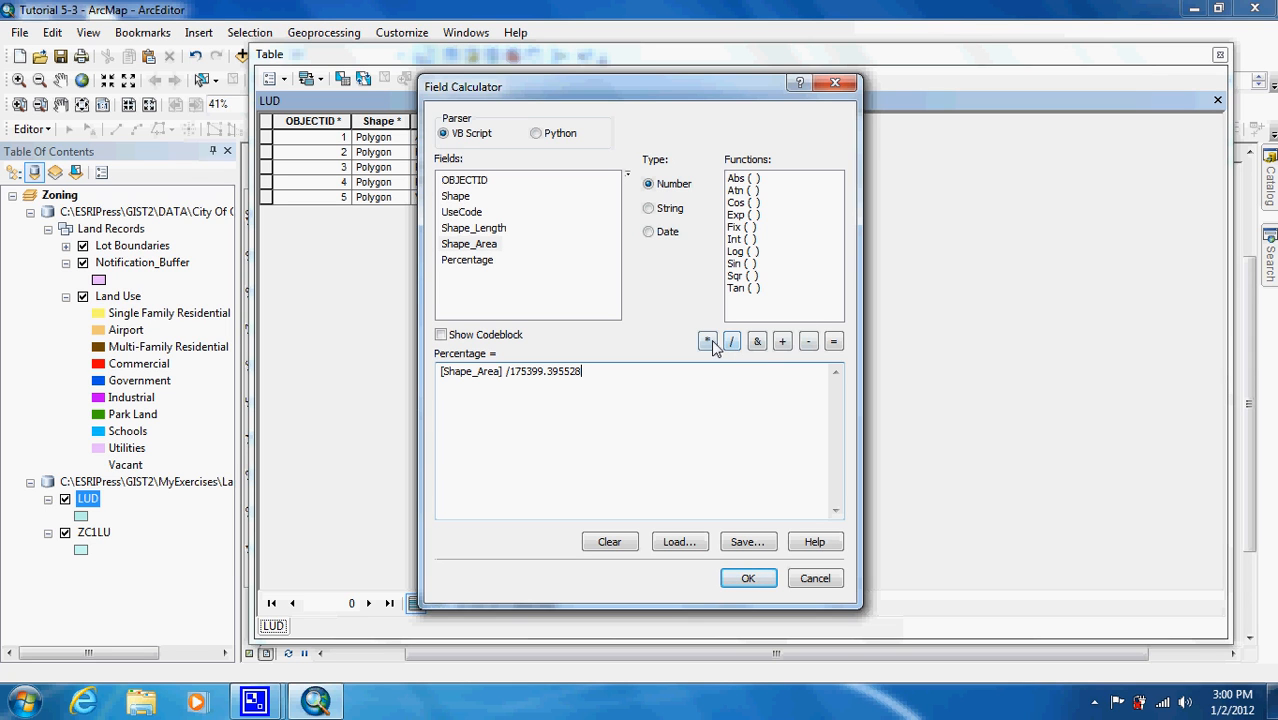
{"action": "left_click", "coordinate": [708, 342]}
{"action": "type", "text": "100"}
{"action": "left_click", "coordinate": [758, 578]}
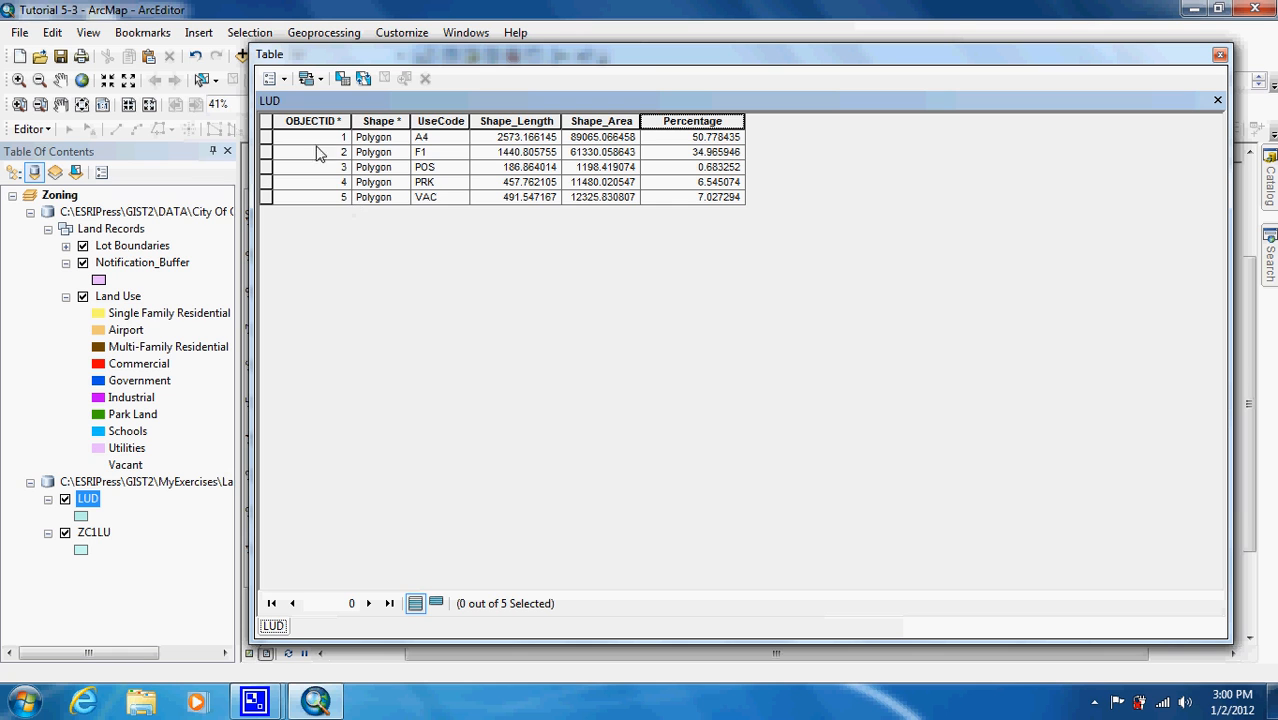
Step: Set the LUD table's appearance to the Arial Black font at size 10
{"action": "left_click", "coordinate": [289, 79]}
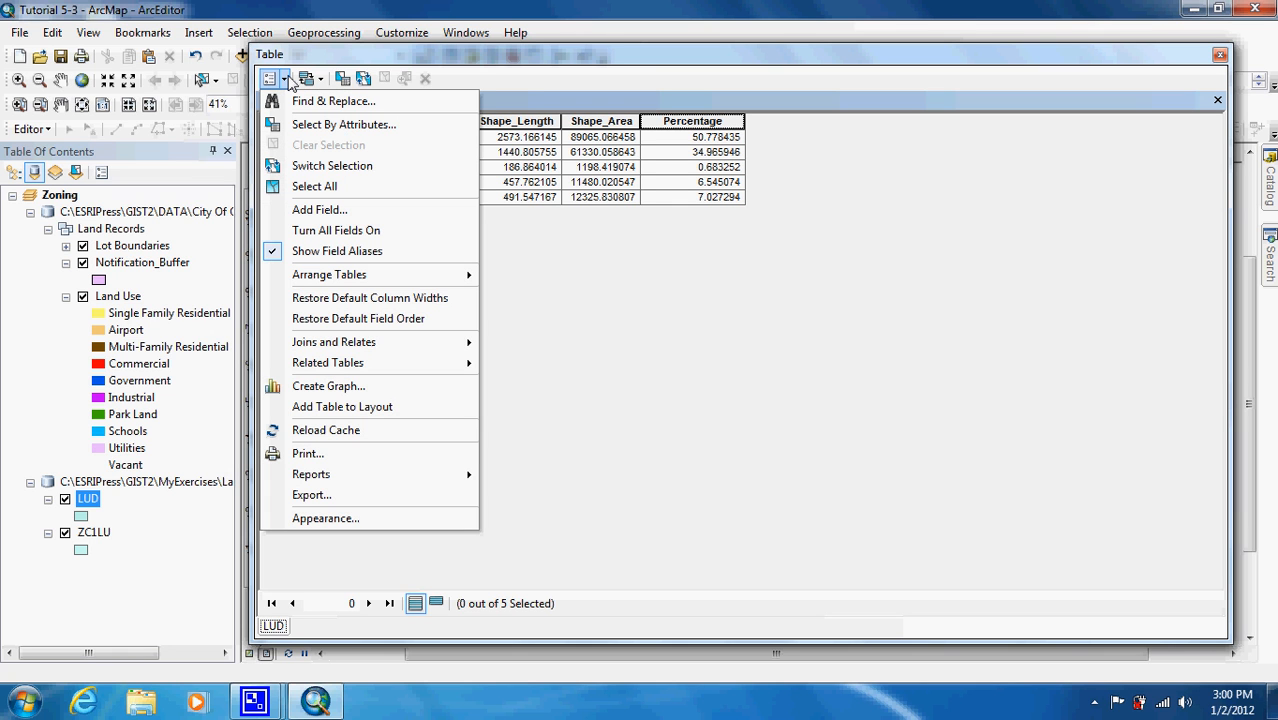
{"action": "left_click", "coordinate": [340, 516]}
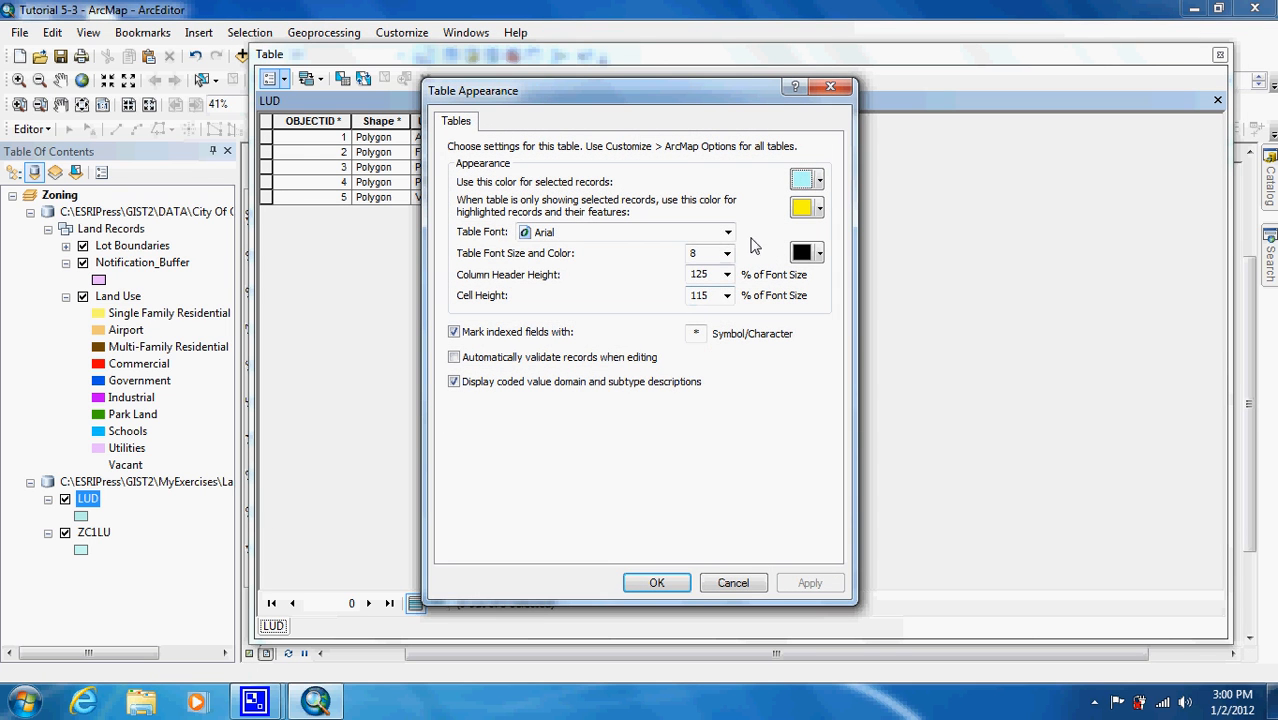
{"action": "left_click", "coordinate": [727, 232]}
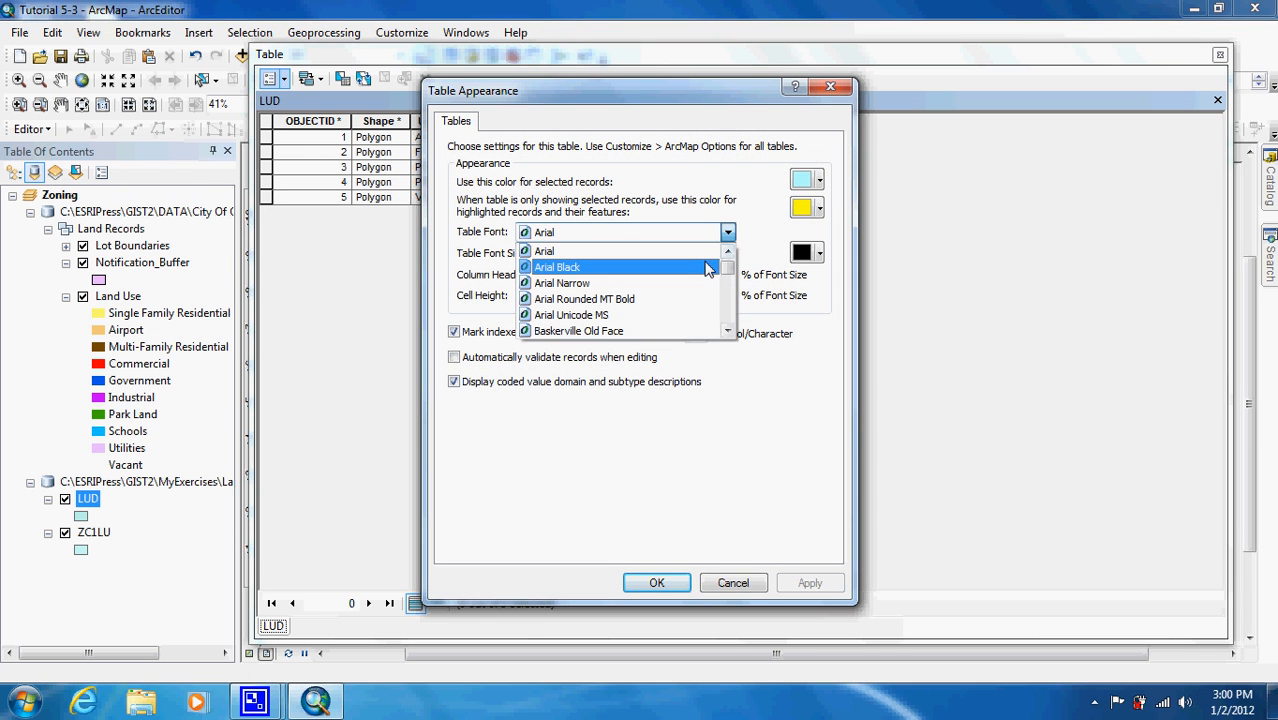
{"action": "left_click", "coordinate": [707, 268]}
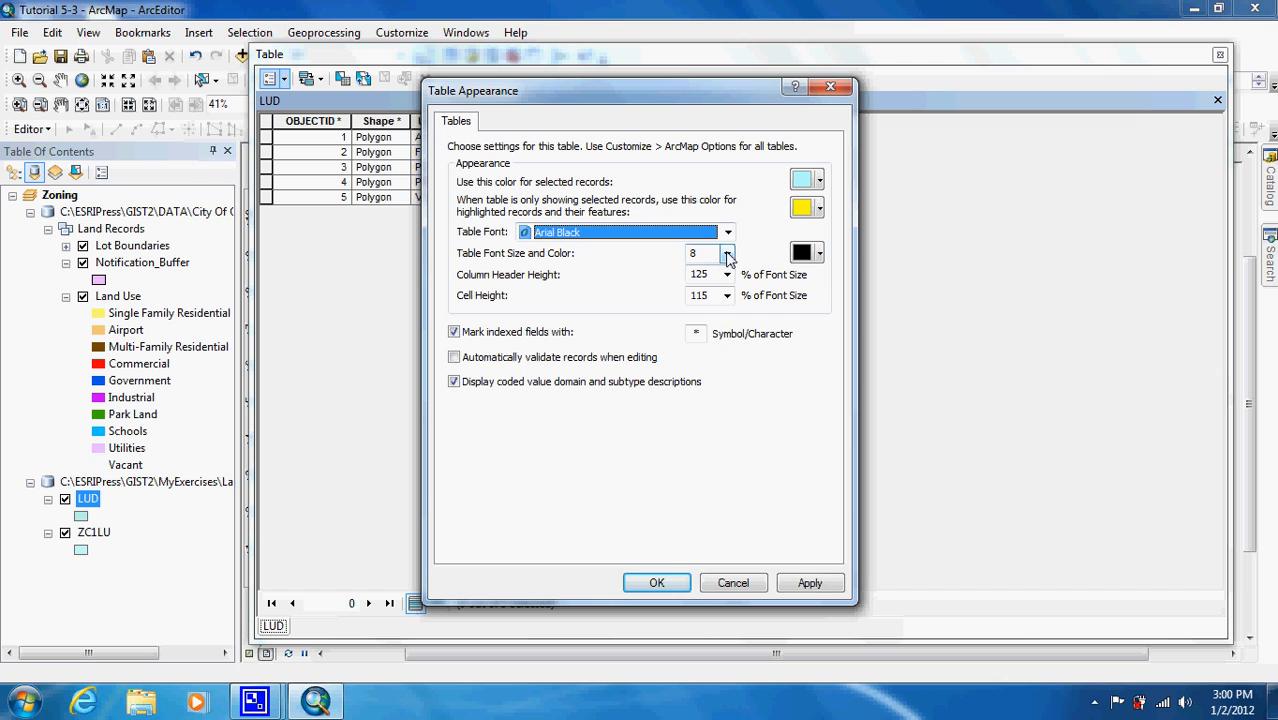
{"action": "left_click", "coordinate": [727, 253]}
{"action": "left_click", "coordinate": [700, 295]}
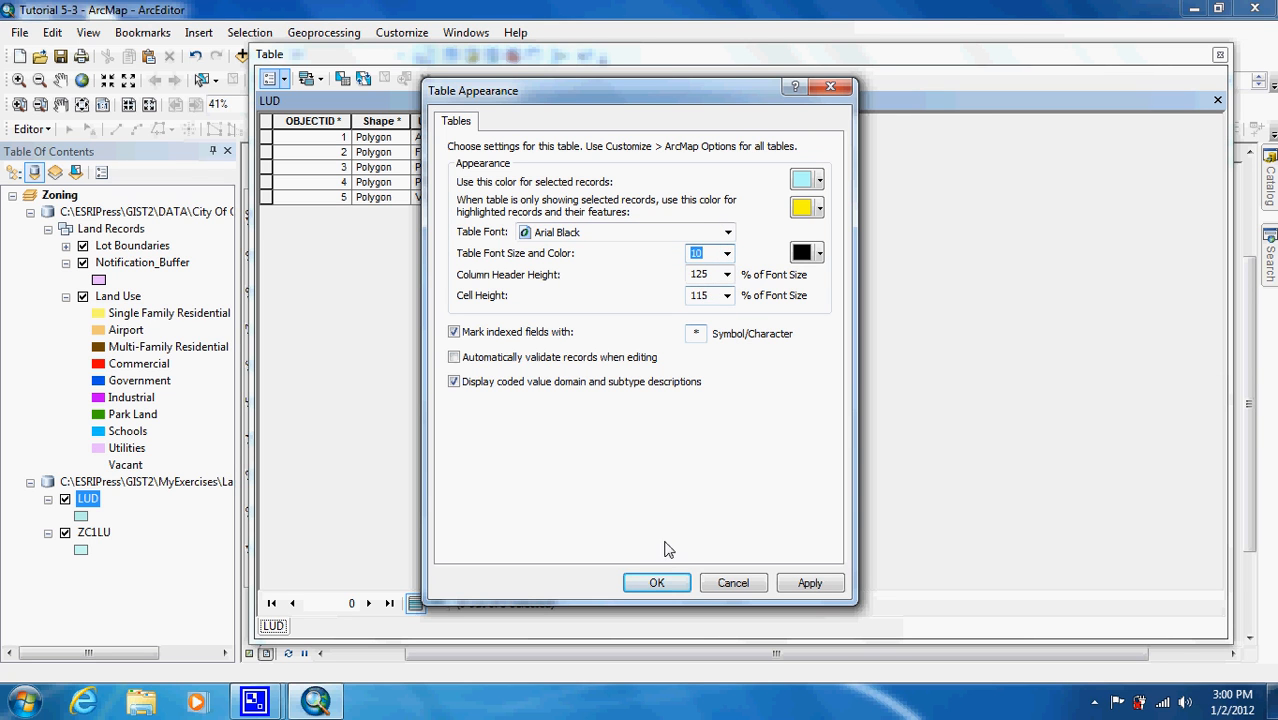
{"action": "left_click", "coordinate": [658, 583]}
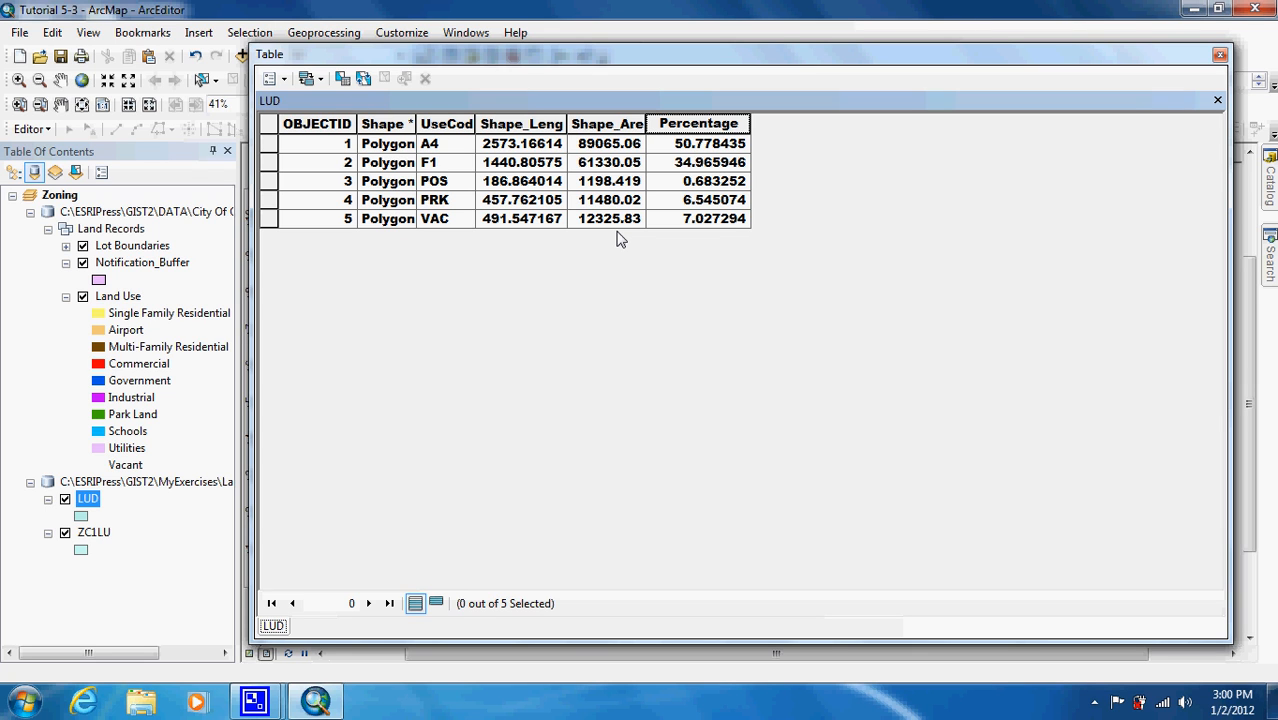
Step: In the LUD layer's properties, turn off all fields except UseCode and Percentage
{"action": "double_click", "coordinate": [90, 503]}
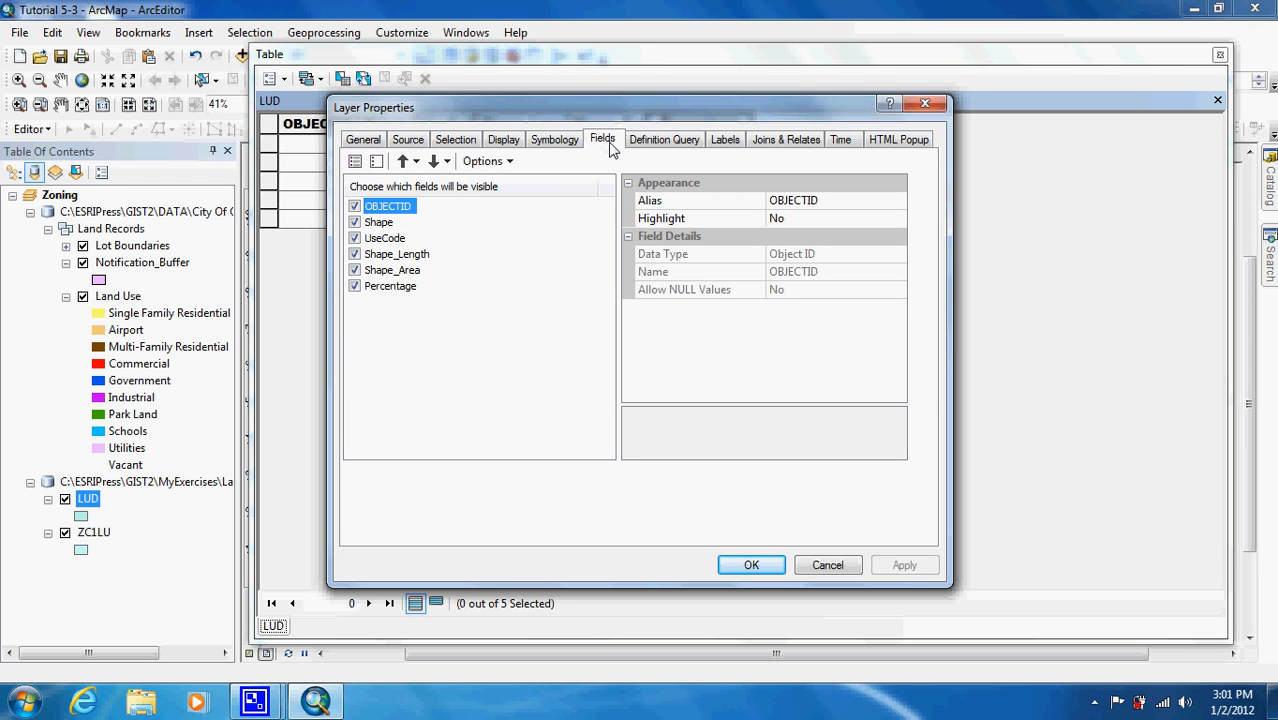
{"action": "left_click", "coordinate": [377, 162]}
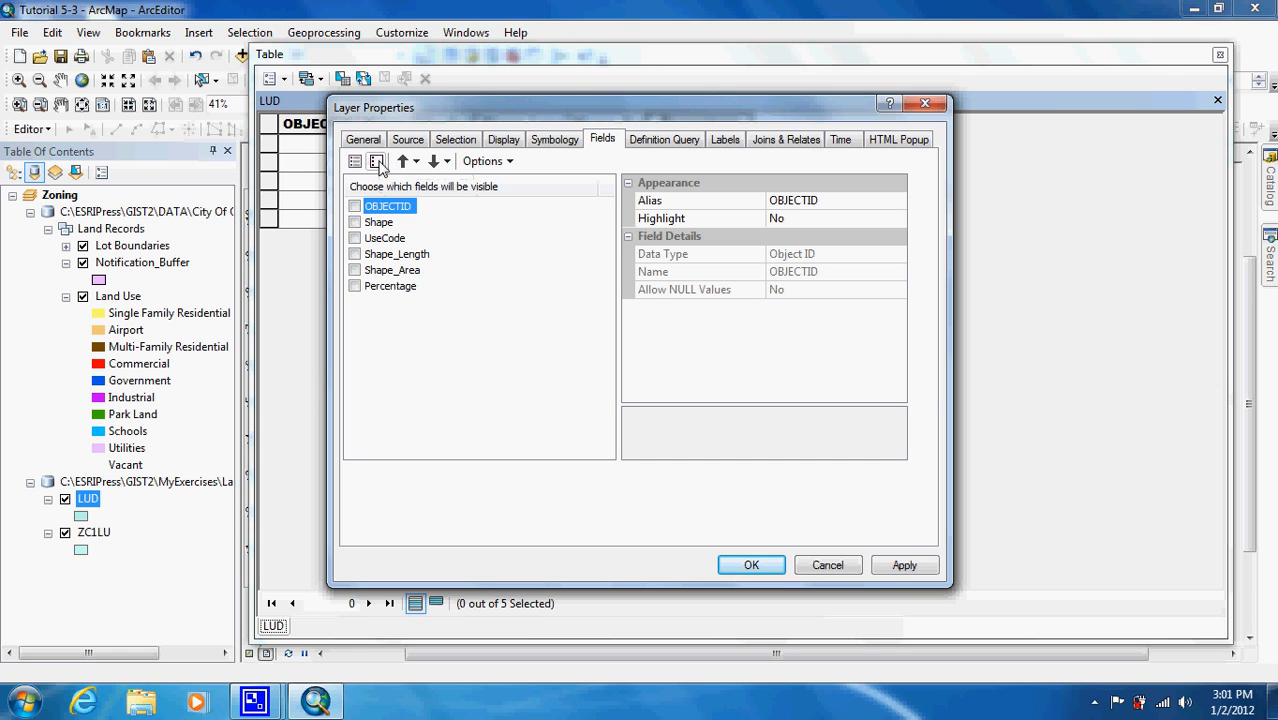
{"action": "left_click", "coordinate": [355, 238]}
{"action": "left_click", "coordinate": [355, 287]}
Step: Set the UseCode field's alias to Land Use Code
{"action": "left_click", "coordinate": [394, 240]}
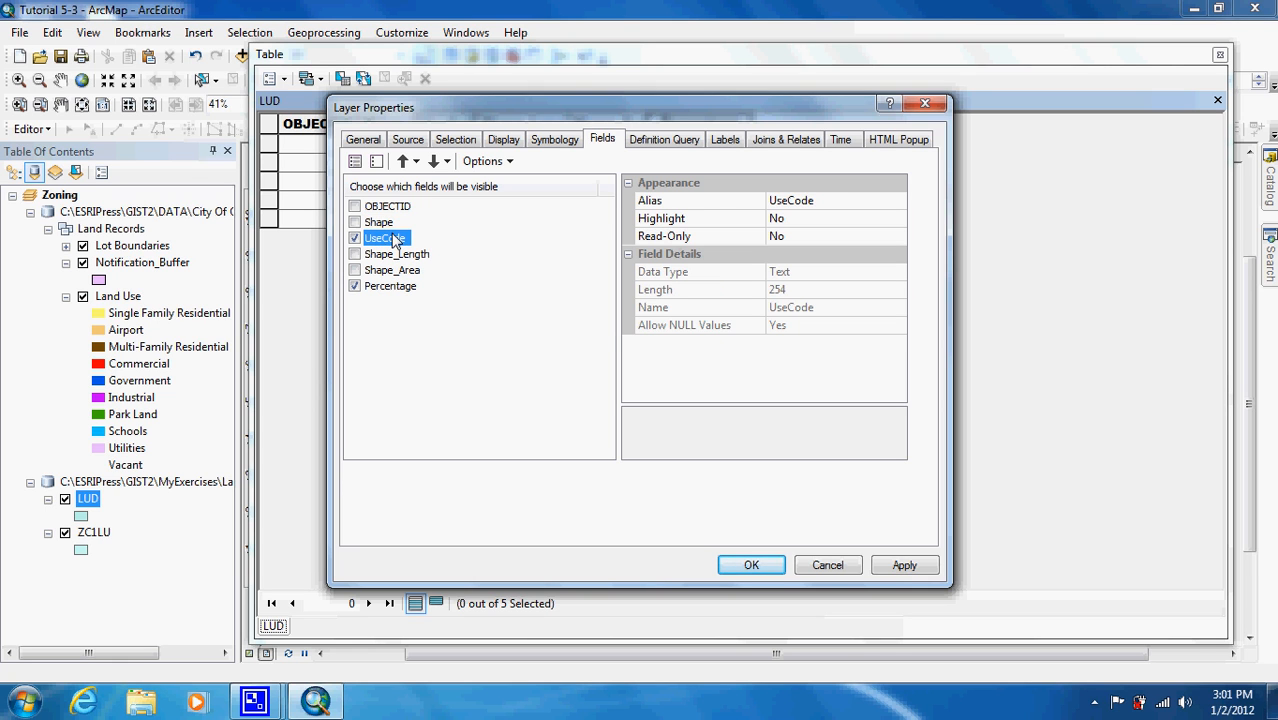
{"action": "left_click", "coordinate": [795, 202]}
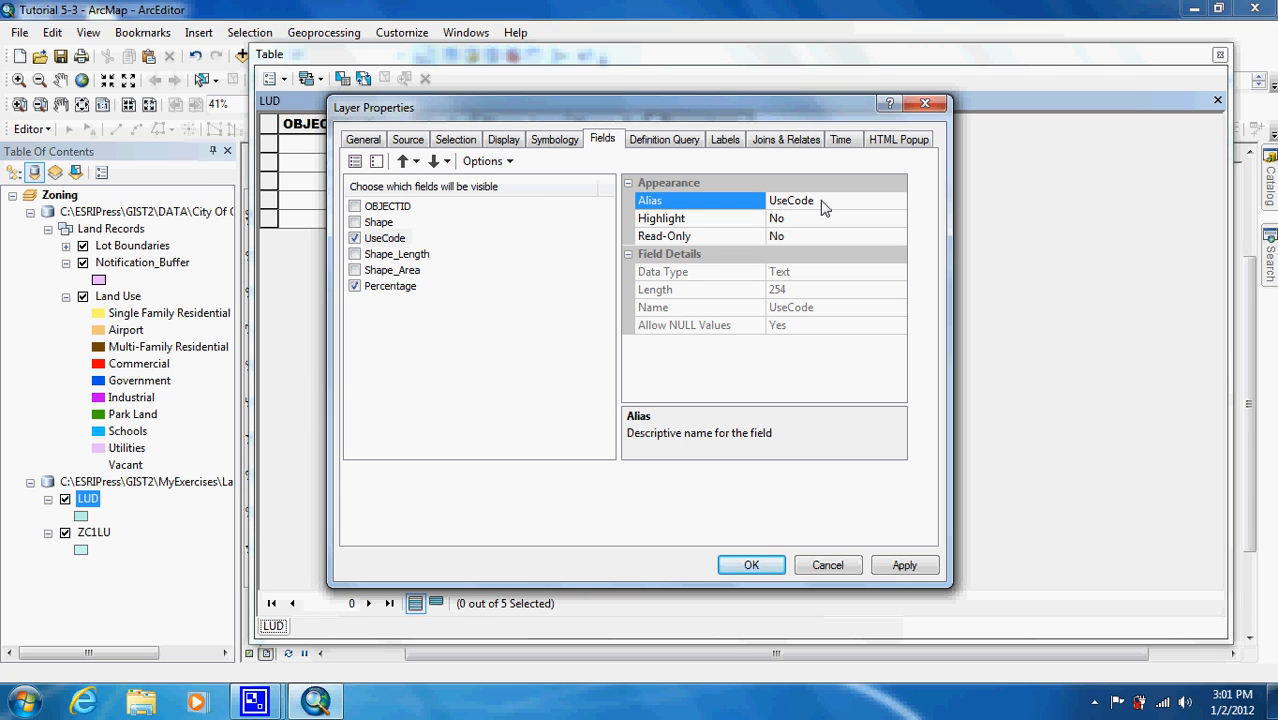
{"action": "key", "text": "BackSpace"}
{"action": "key", "text": "BackSpace"}
{"action": "key", "text": "BackSpace"}
{"action": "key", "text": "BackSpace"}
{"action": "key", "text": "BackSpace"}
{"action": "key", "text": "BackSpace"}
{"action": "key", "text": "BackSpace"}
{"action": "type", "text": "Land Use Code"}
Step: Set the Percentage field's alias to % of Total Area
{"action": "left_click", "coordinate": [405, 290]}
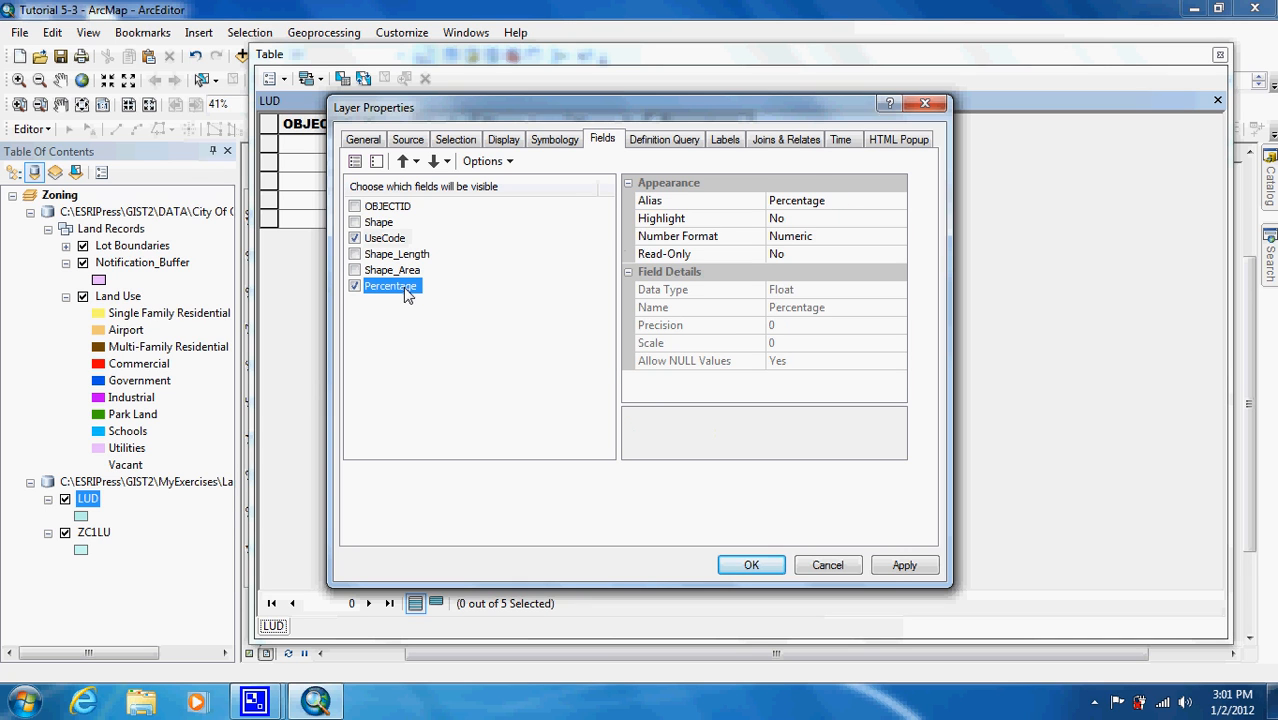
{"action": "left_click", "coordinate": [828, 202]}
{"action": "key", "text": "BackSpace"}
{"action": "key", "text": "BackSpace"}
{"action": "key", "text": "BackSpace"}
{"action": "key", "text": "BackSpace"}
{"action": "key", "text": "BackSpace"}
{"action": "key", "text": "BackSpace"}
{"action": "key", "text": "BackSpace"}
{"action": "key", "text": "BackSpace"}
{"action": "key", "text": "BackSpace"}
{"action": "key", "text": "BackSpace"}
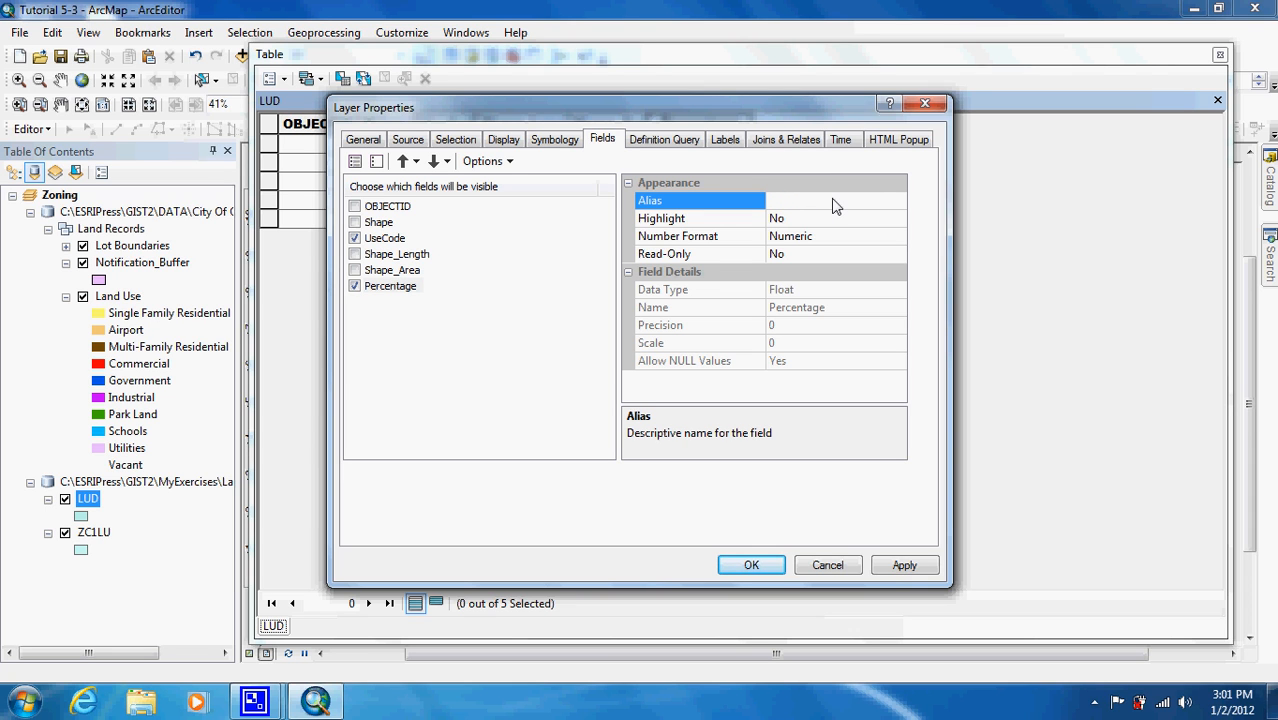
{"action": "type", "text": "% of Total Area"}
Step: Set the Percentage field's number format to Numeric with 1 decimal place
{"action": "left_click", "coordinate": [870, 241]}
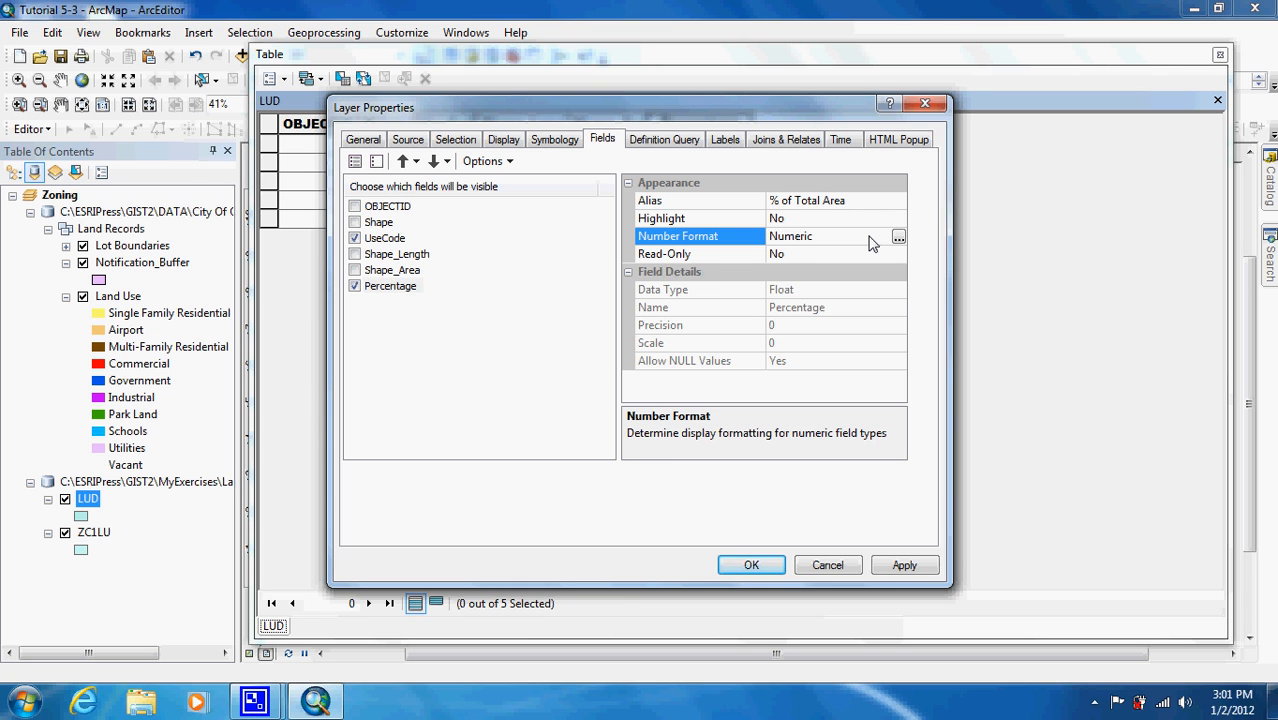
{"action": "left_click", "coordinate": [899, 238]}
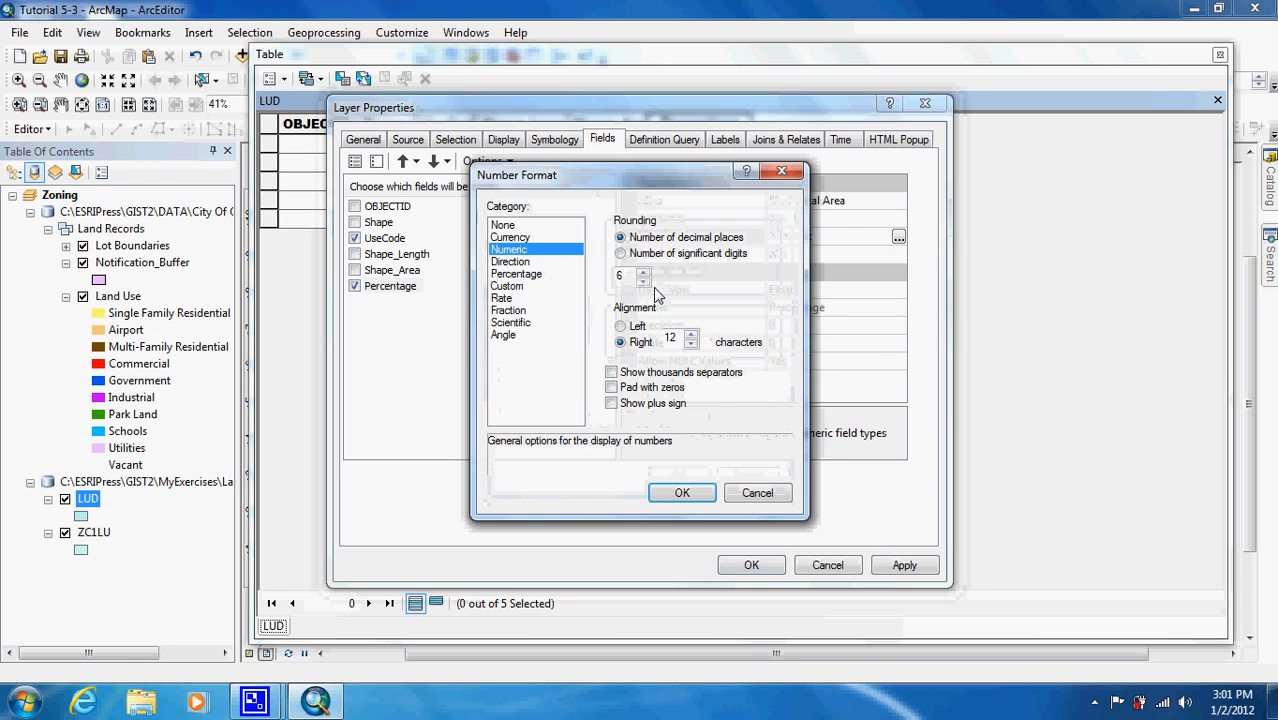
{"action": "left_click", "coordinate": [643, 281]}
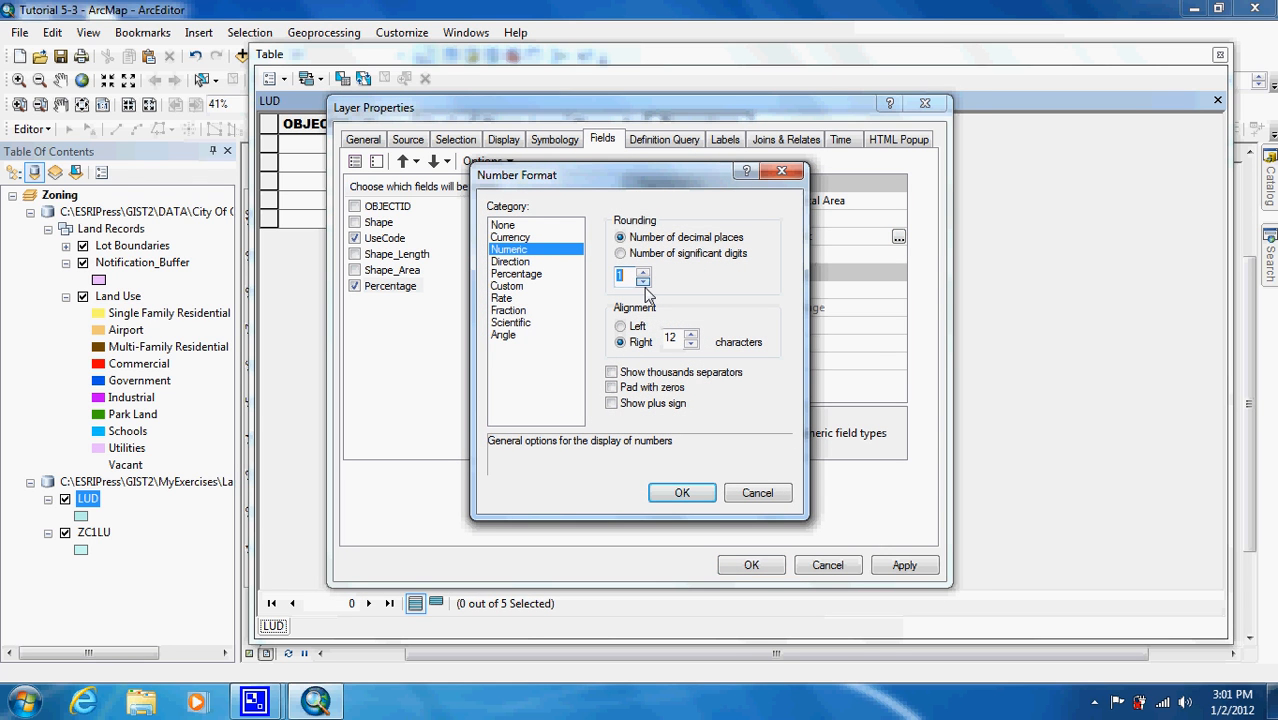
{"action": "left_click", "coordinate": [682, 493]}
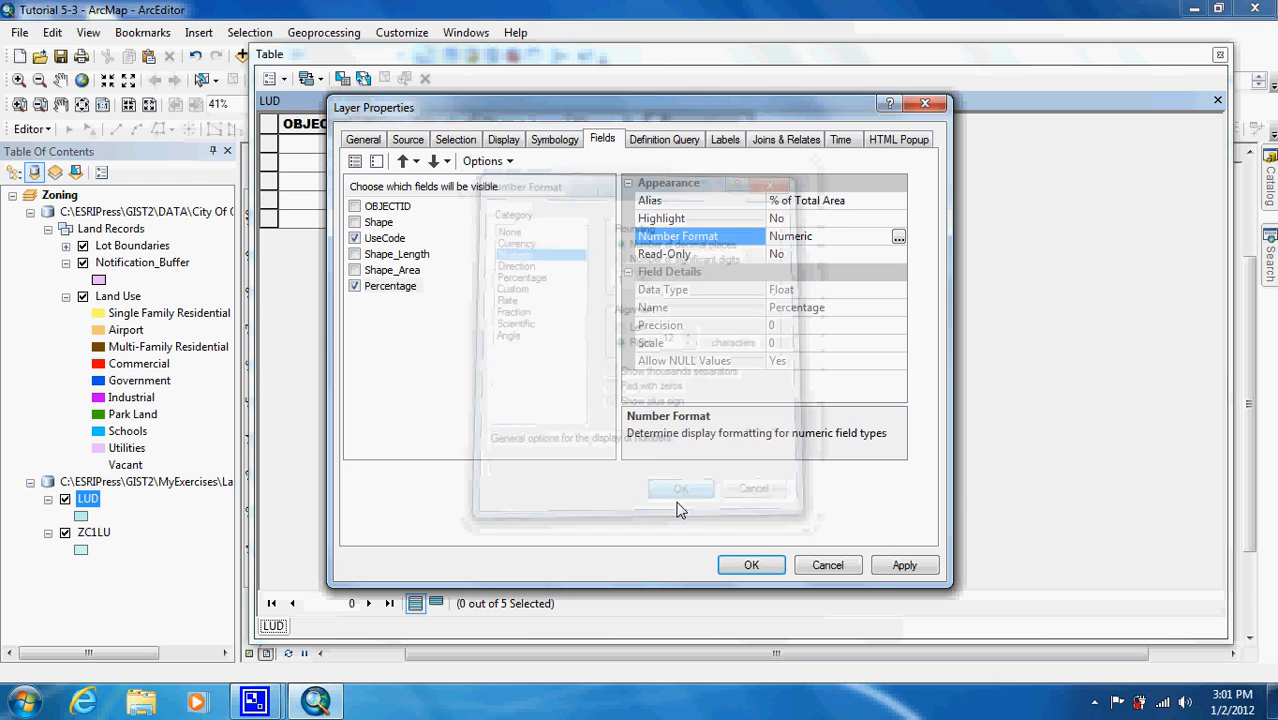
Step: Apply the LUD layer's field settings and shrink the table window to fit its two visible columns
{"action": "left_click", "coordinate": [757, 565]}
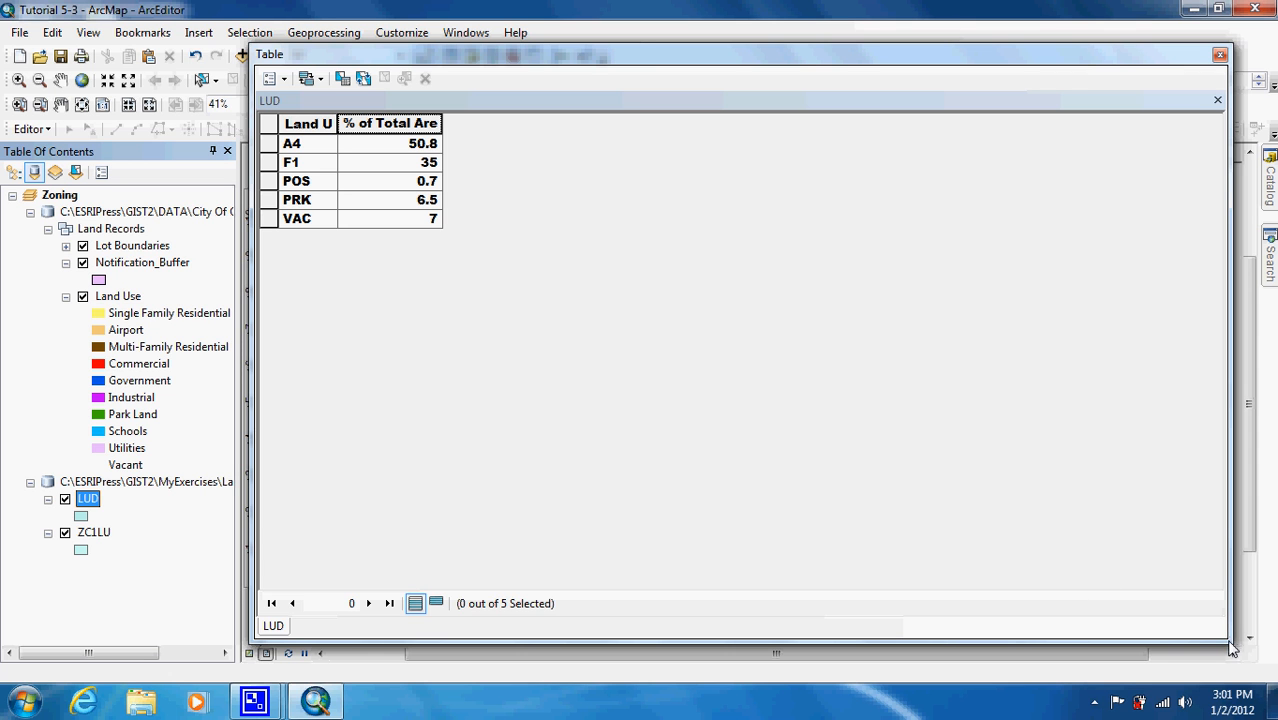
{"action": "left_click_drag", "start_coordinate": [1230, 648], "coordinate": [460, 319]}
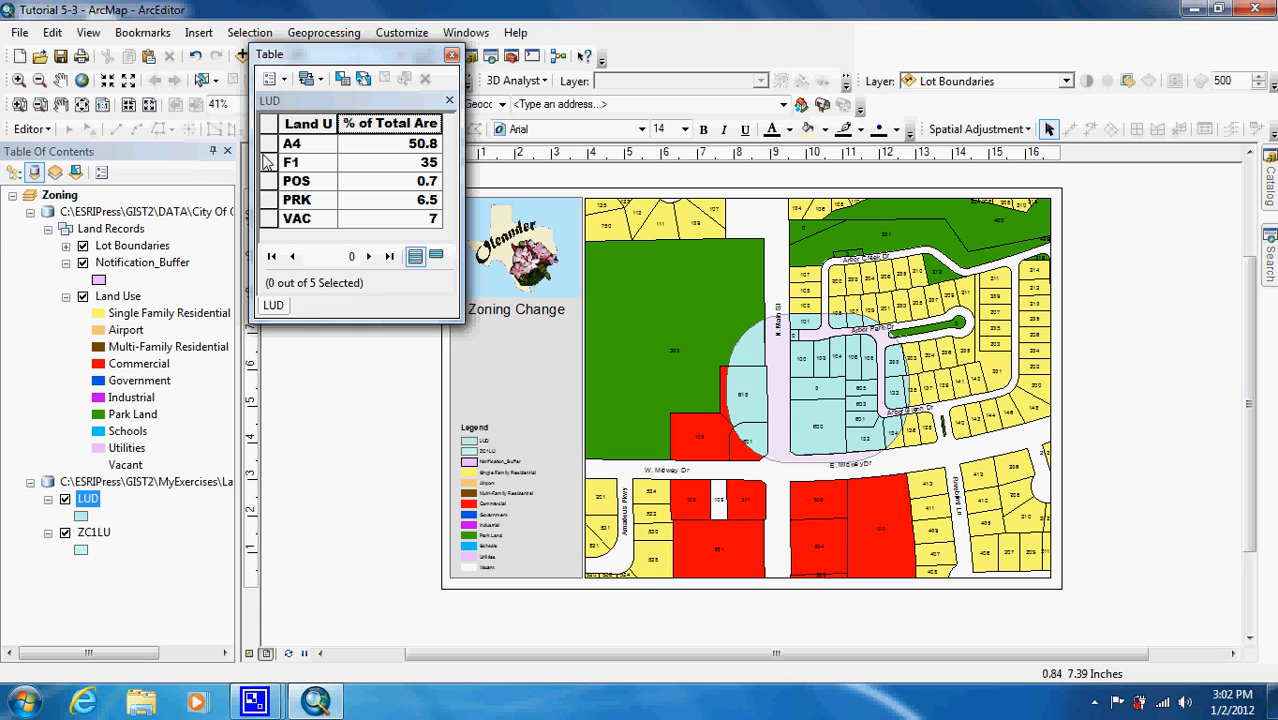
Step: Add the LUD table to the map layout and close the table window
{"action": "left_click", "coordinate": [285, 79]}
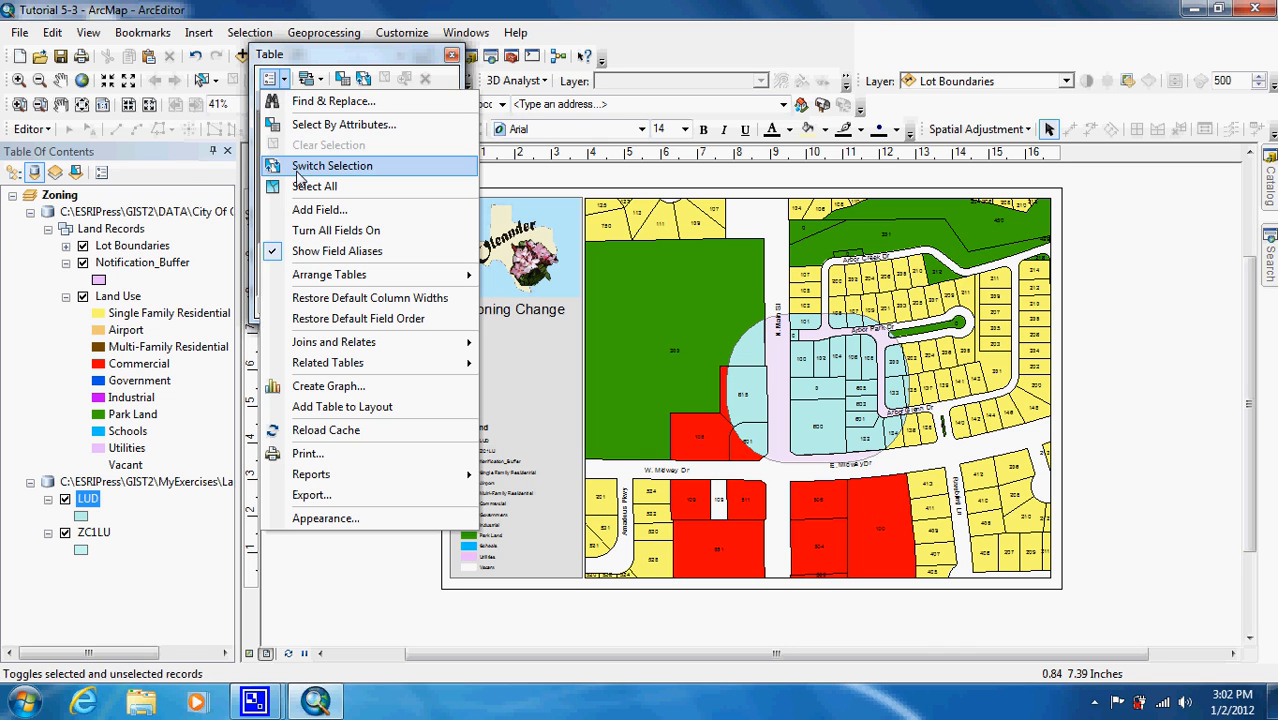
{"action": "left_click", "coordinate": [337, 410]}
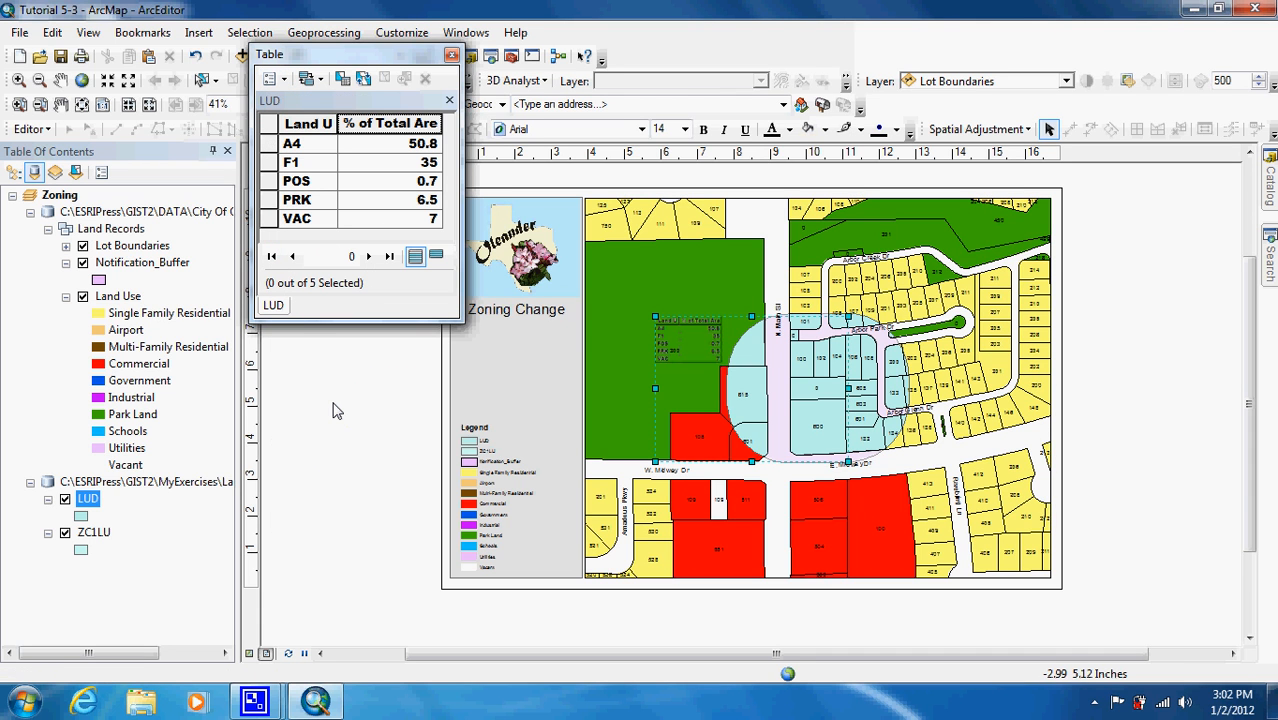
{"action": "left_click", "coordinate": [452, 56]}
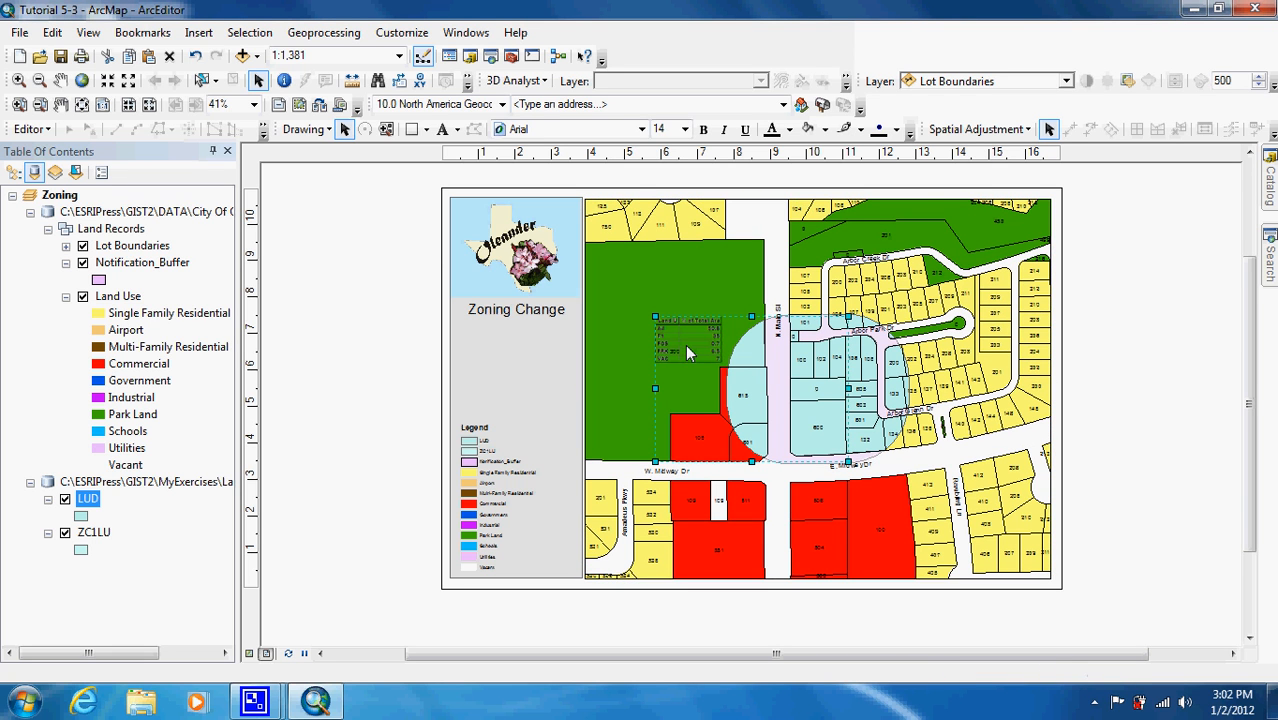
Step: Move the table beneath the Zoning Change title on the layout and shrink its frame to fit the table contents
{"action": "left_click_drag", "start_coordinate": [687, 352], "coordinate": [504, 361]}
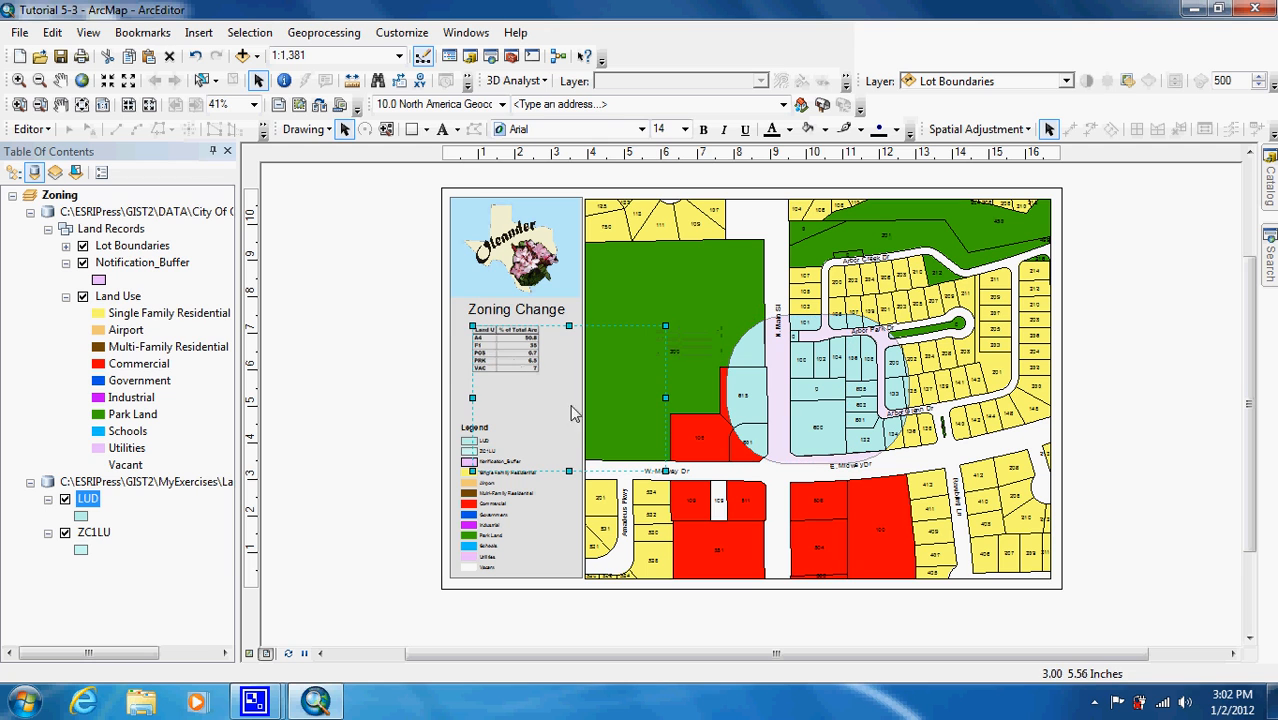
{"action": "left_click_drag", "start_coordinate": [665, 470], "coordinate": [545, 378]}
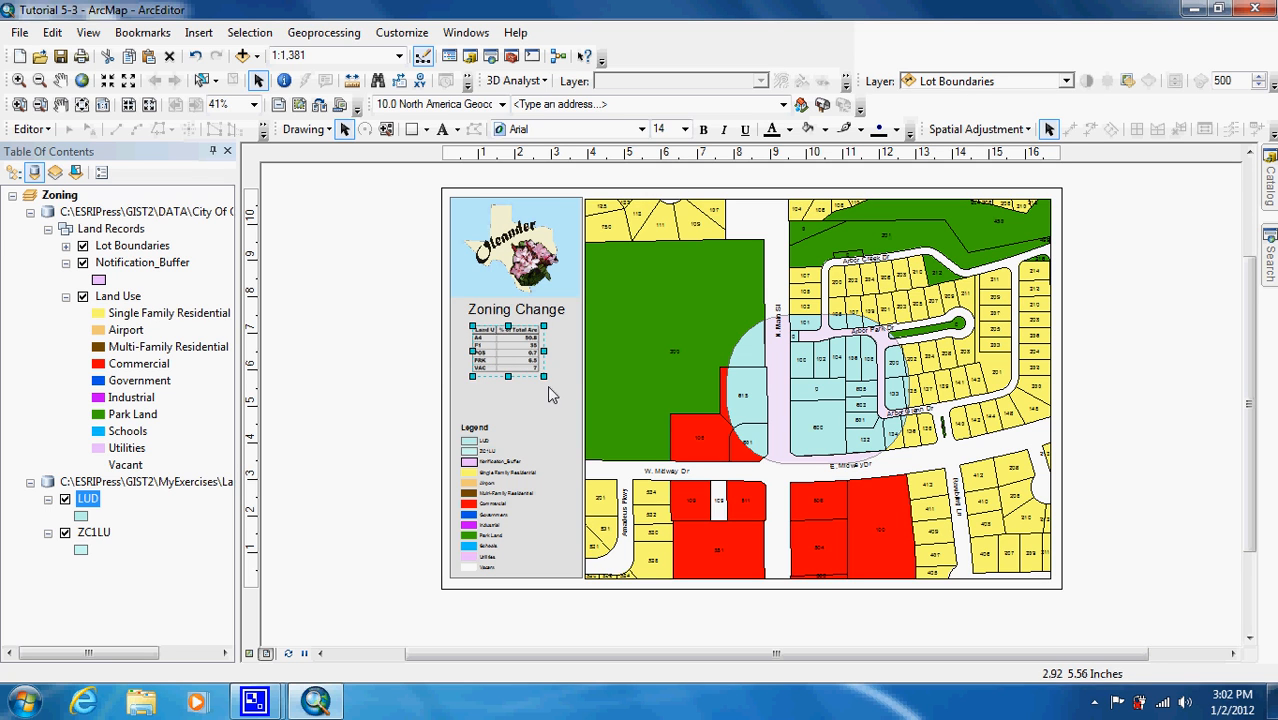
{"action": "left_click", "coordinate": [507, 360]}
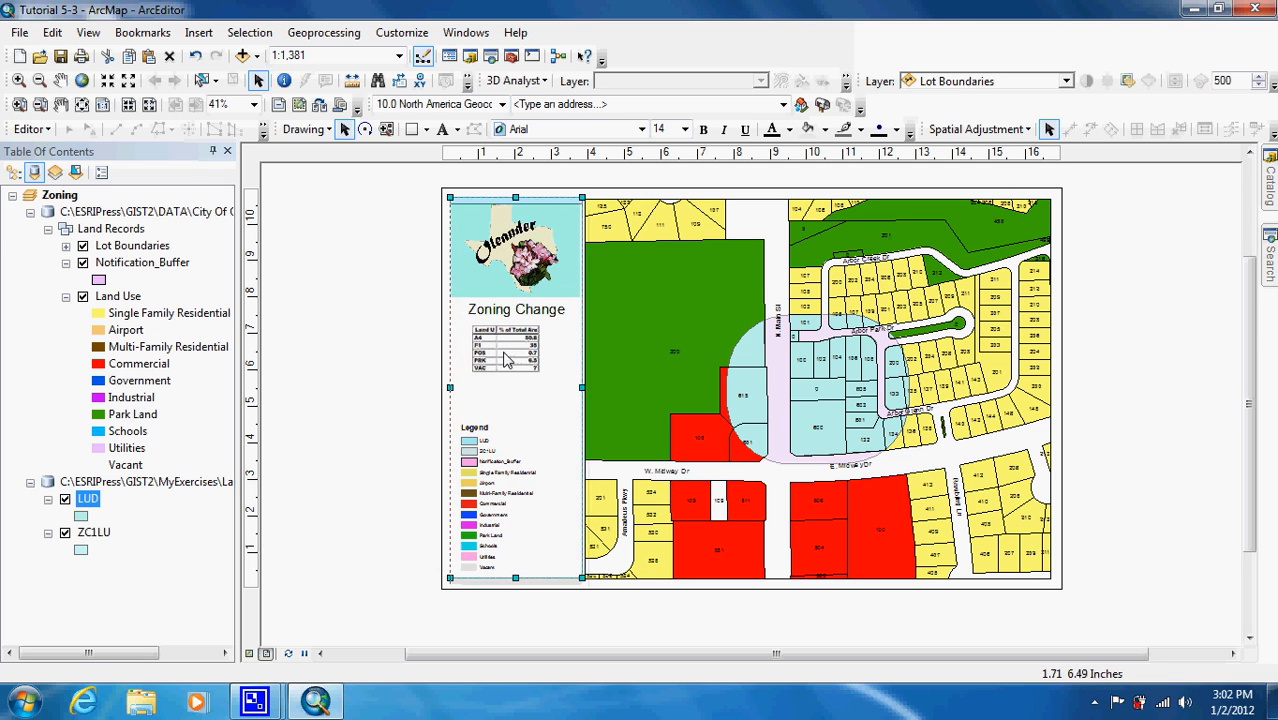
{"action": "left_click_drag", "start_coordinate": [504, 353], "coordinate": [503, 356]}
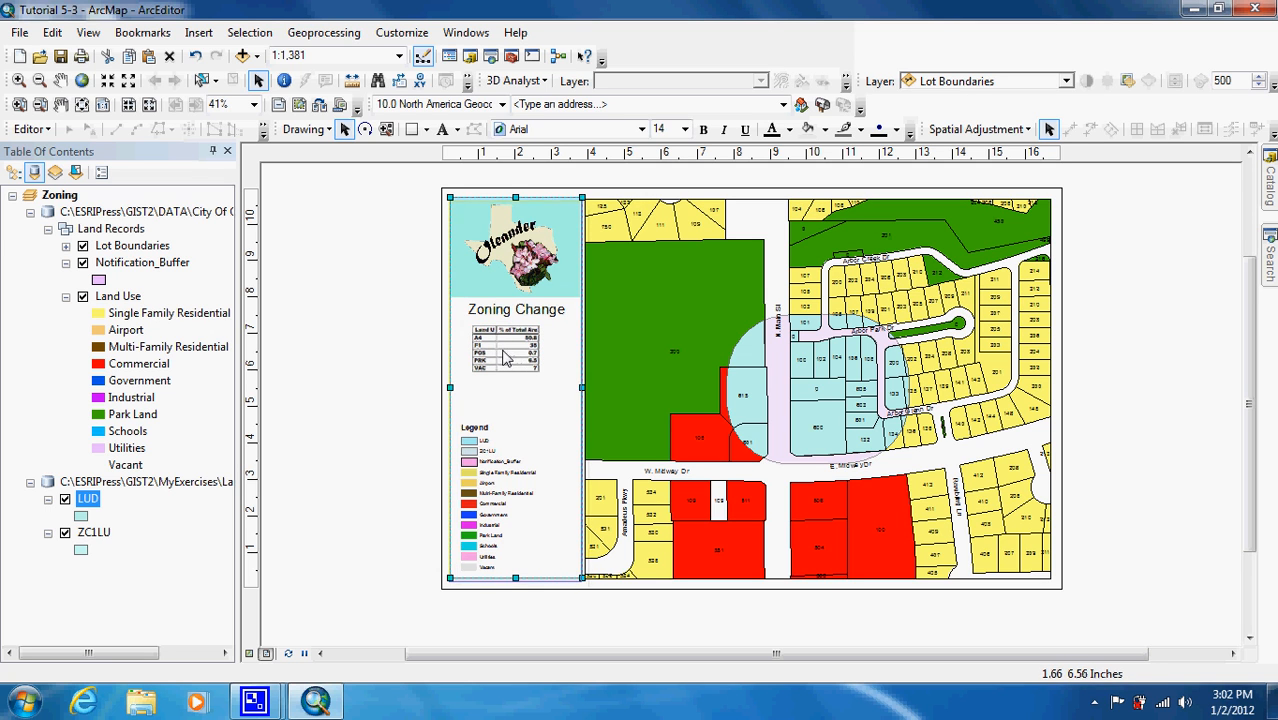
{"action": "left_click", "coordinate": [196, 57]}
Step: Nudge the land use table slightly to the right to center it beneath the Zoning Change title
{"action": "left_click", "coordinate": [495, 348]}
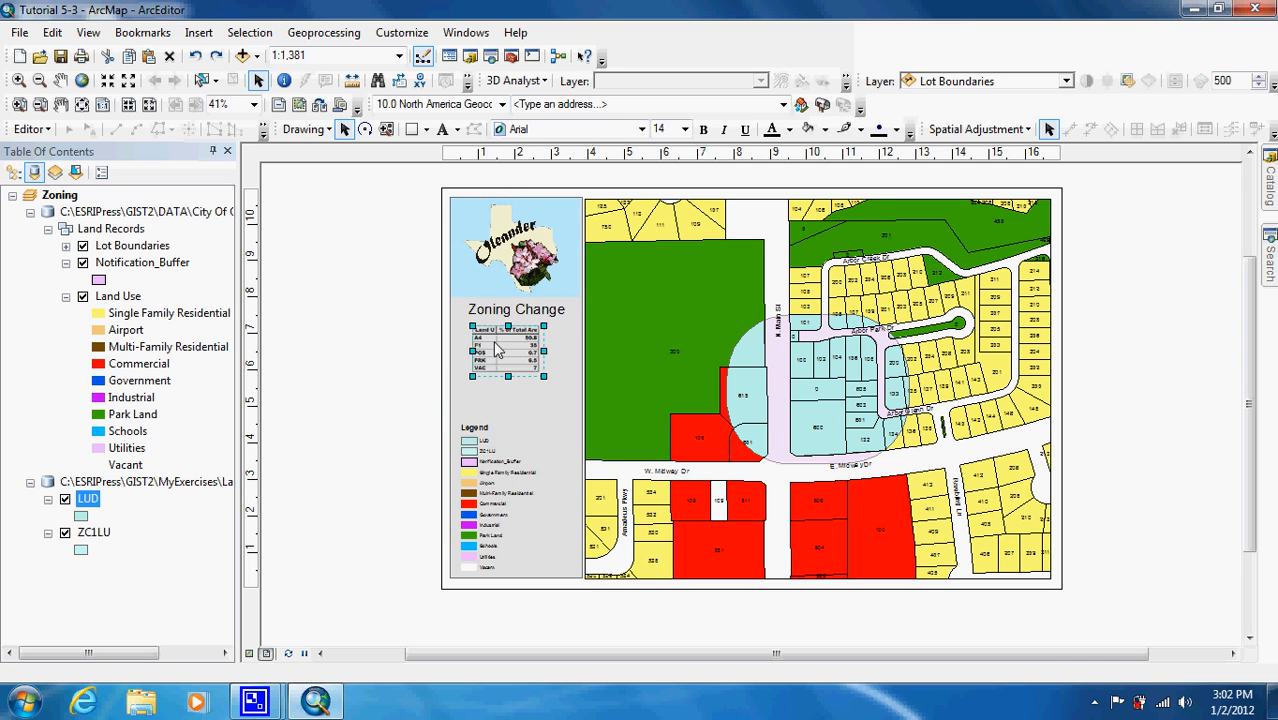
{"action": "left_click_drag", "start_coordinate": [495, 348], "coordinate": [503, 351]}
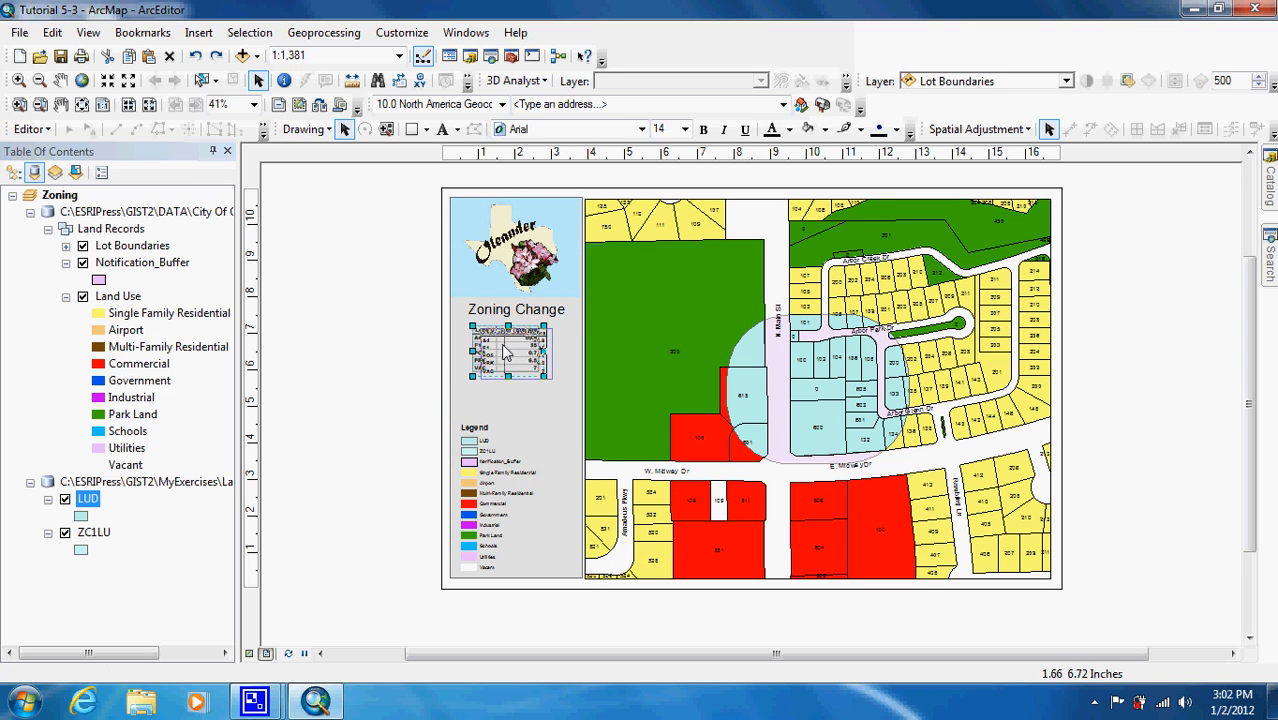
{"action": "left_click", "coordinate": [531, 422]}
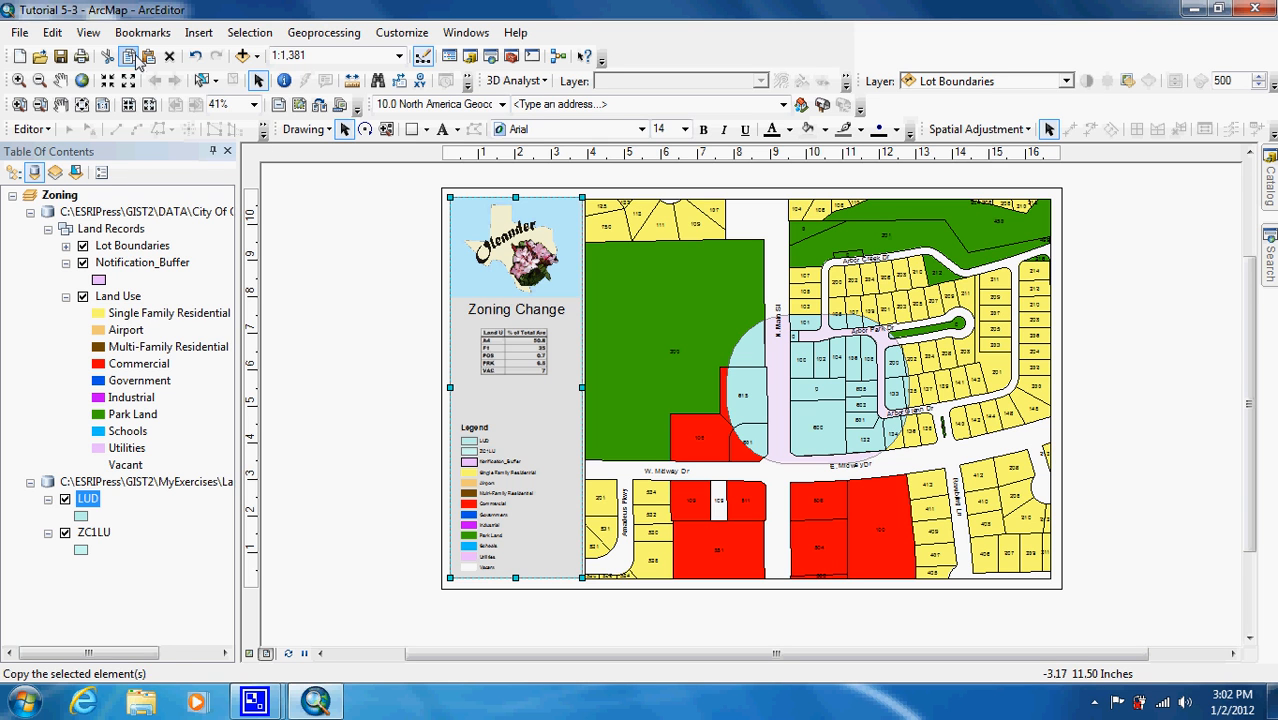
{"action": "left_click", "coordinate": [84, 106]}
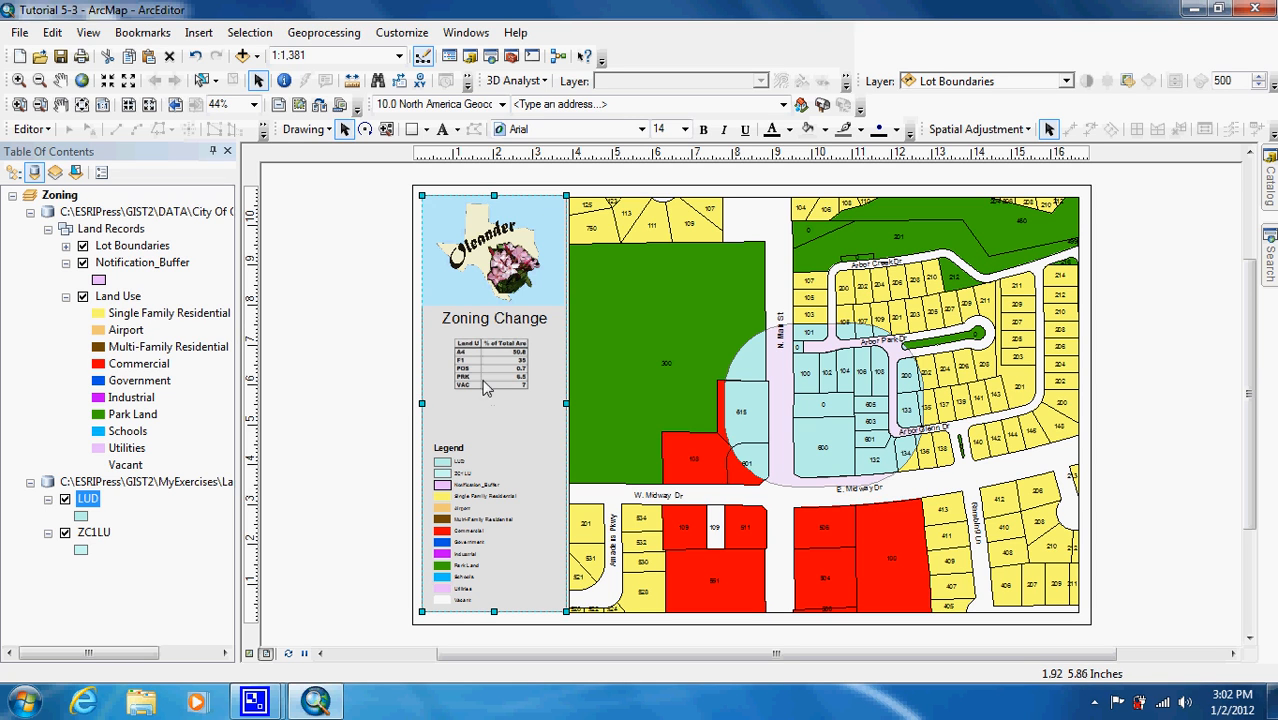
Step: View the object types that can be inserted into the layout without inserting any
{"action": "left_click", "coordinate": [198, 32]}
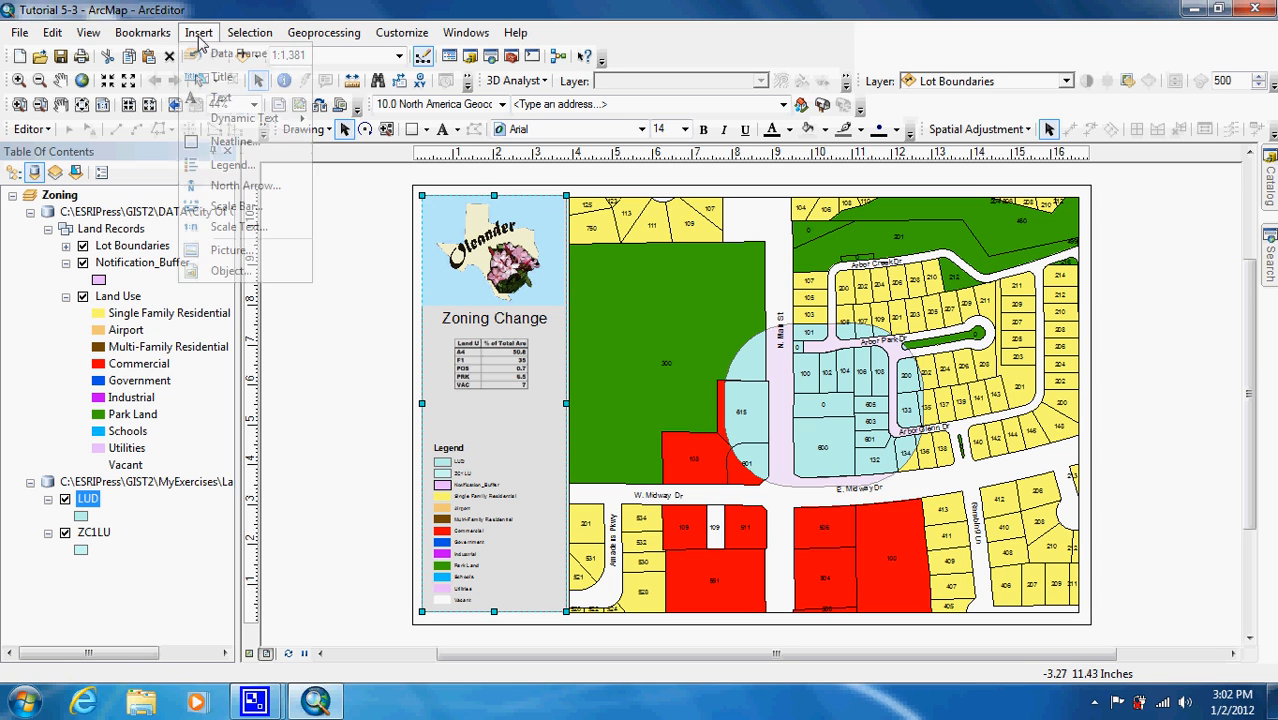
{"action": "left_click", "coordinate": [256, 282]}
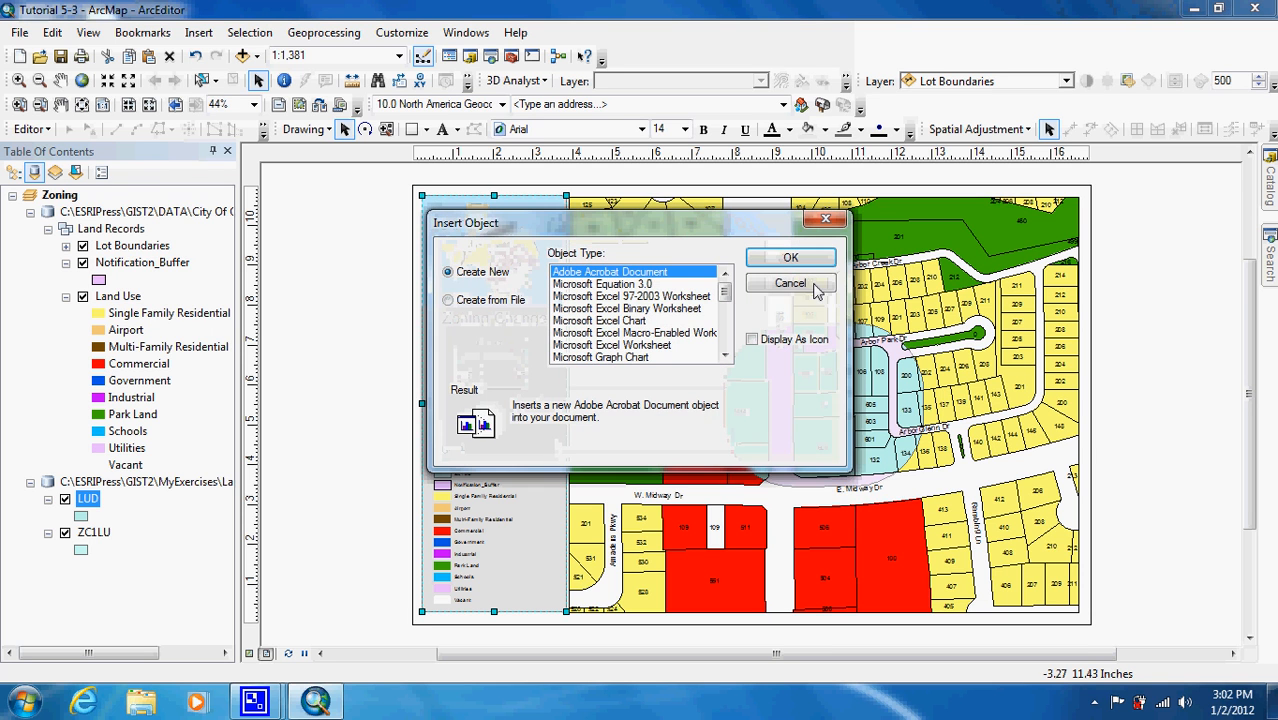
{"action": "left_click", "coordinate": [789, 283]}
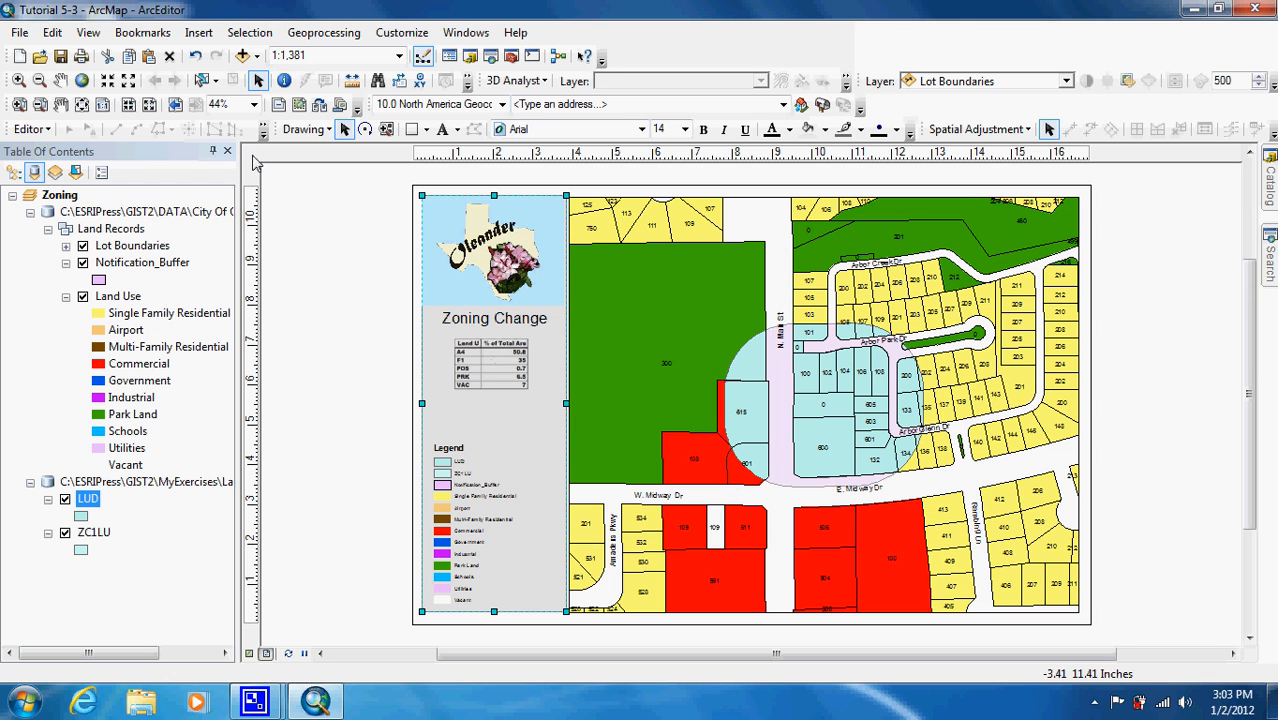
{"action": "mouse_move", "coordinate": [256, 707]}
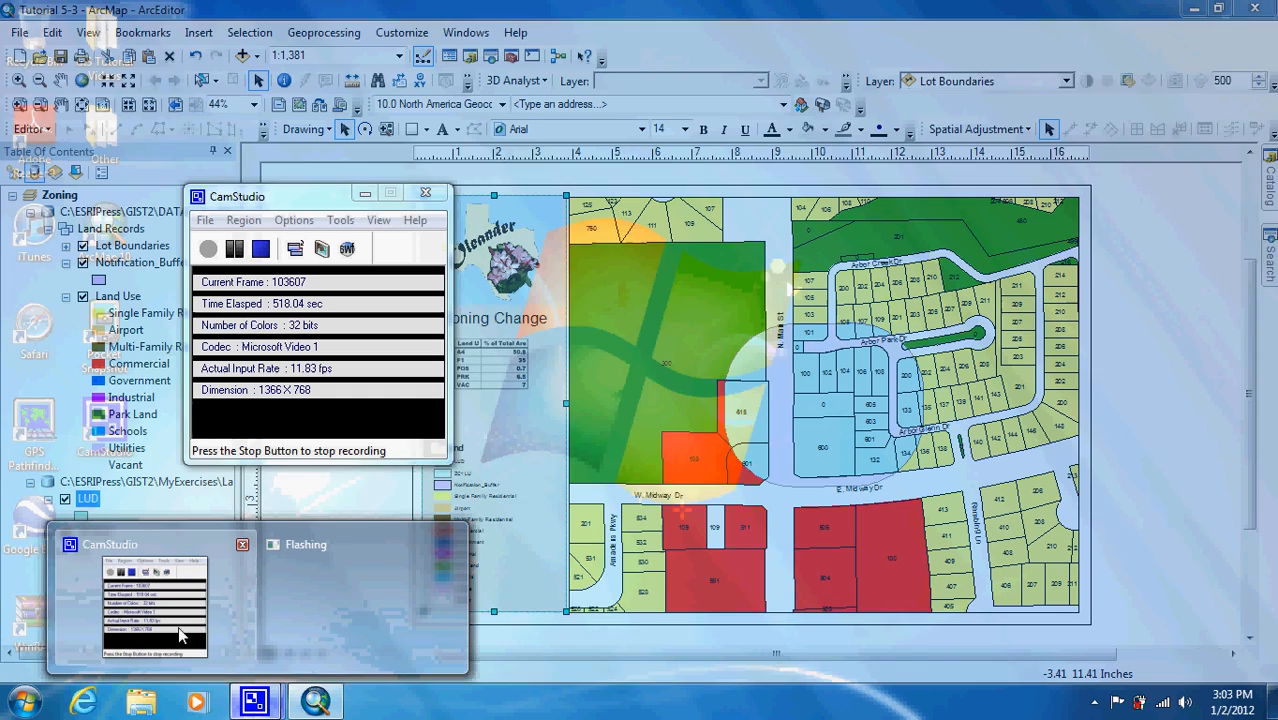